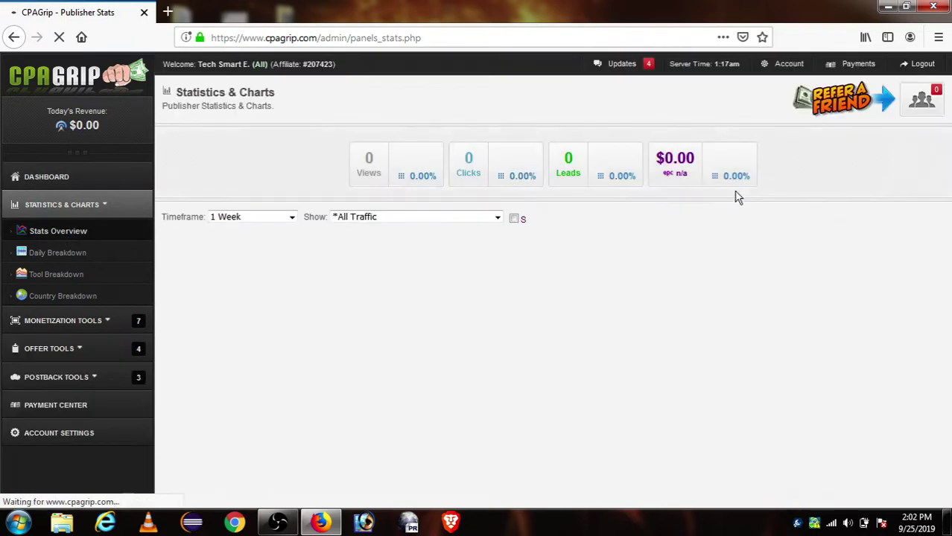
# Compare CPAGrip overview stats for Alltime and 3 Months, then go to Daily Breakdown.
pyautogui.click(239, 223)
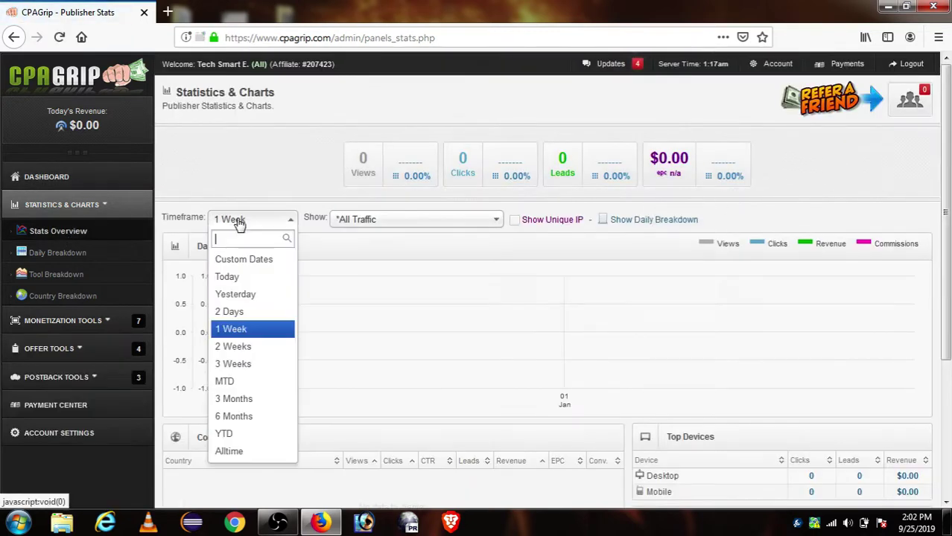
pyautogui.click(268, 452)
pyautogui.click(265, 218)
pyautogui.click(255, 400)
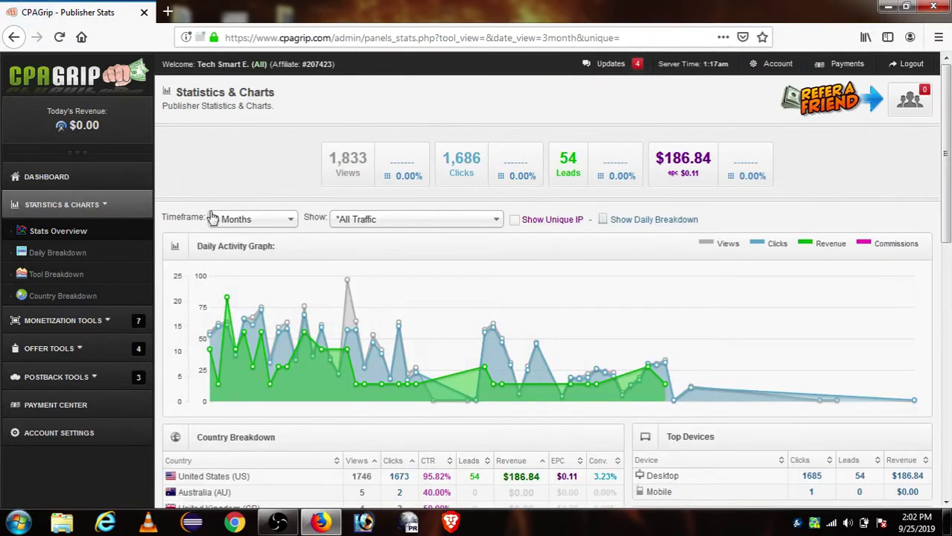
pyautogui.scroll(-4, 562, 228)
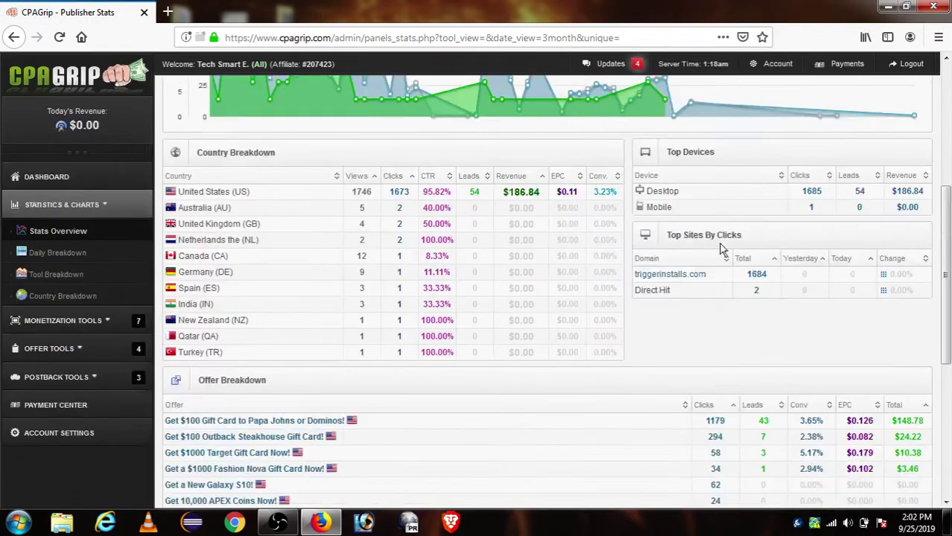
pyautogui.scroll(4, 320, 235)
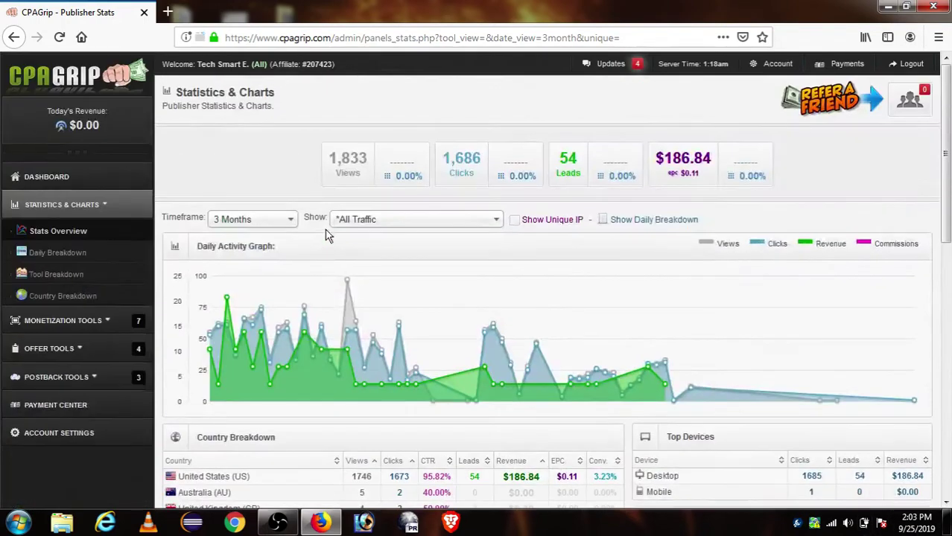
pyautogui.click(266, 227)
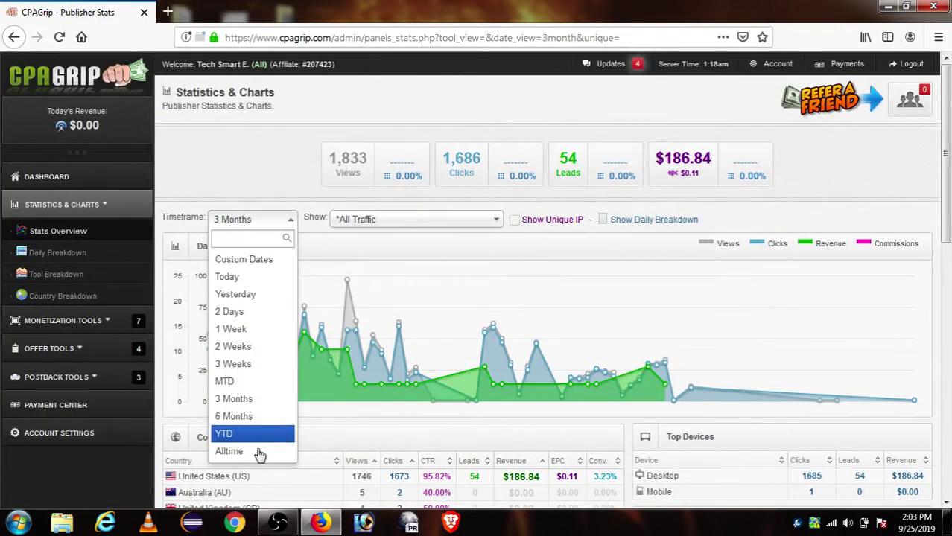
pyautogui.click(61, 261)
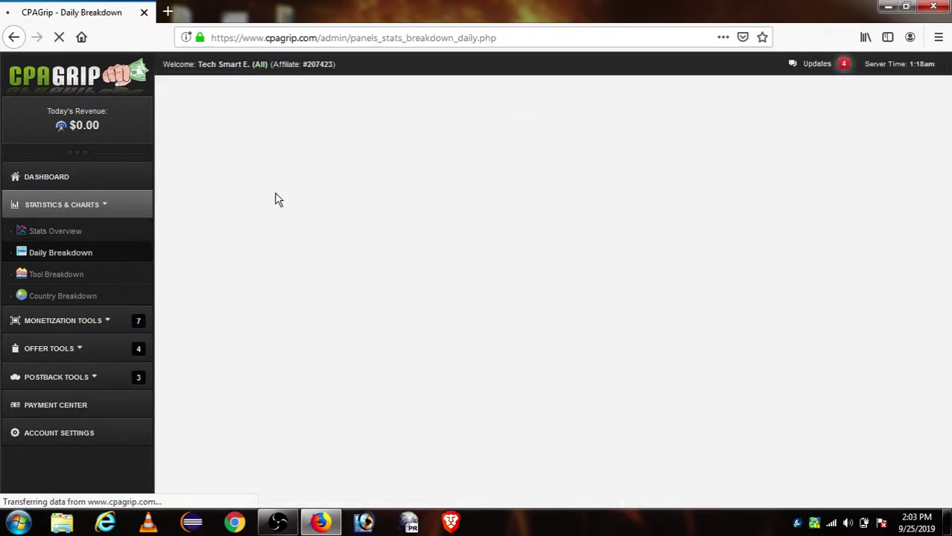
# Set the Daily Breakdown timeframe to Alltime and scroll the table (63 leads, $217.98 revenue).
pyautogui.click(234, 219)
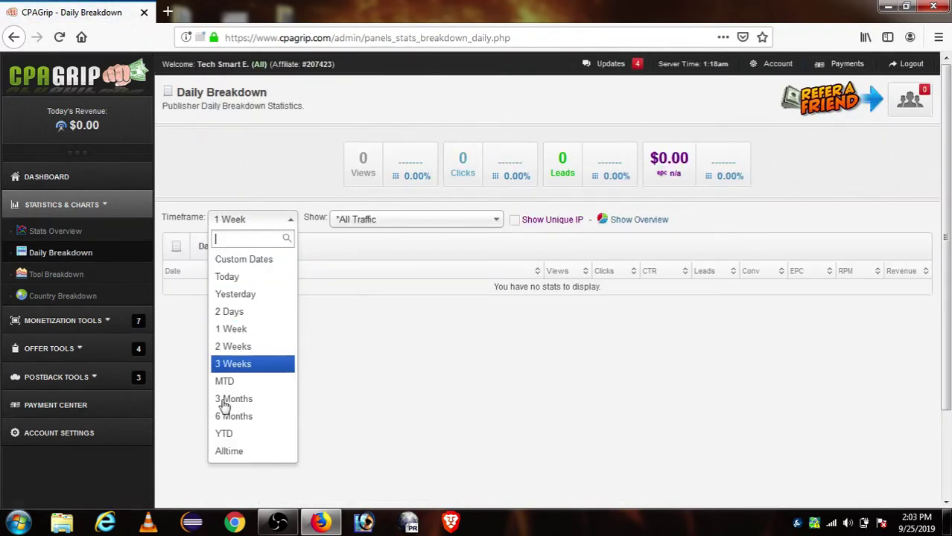
pyautogui.click(240, 453)
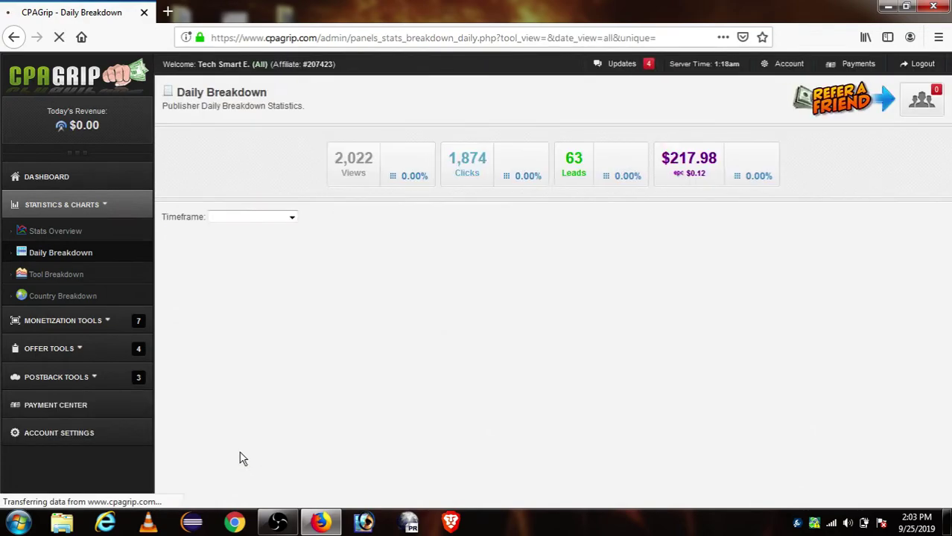
pyautogui.scroll(-15, 616, 195)
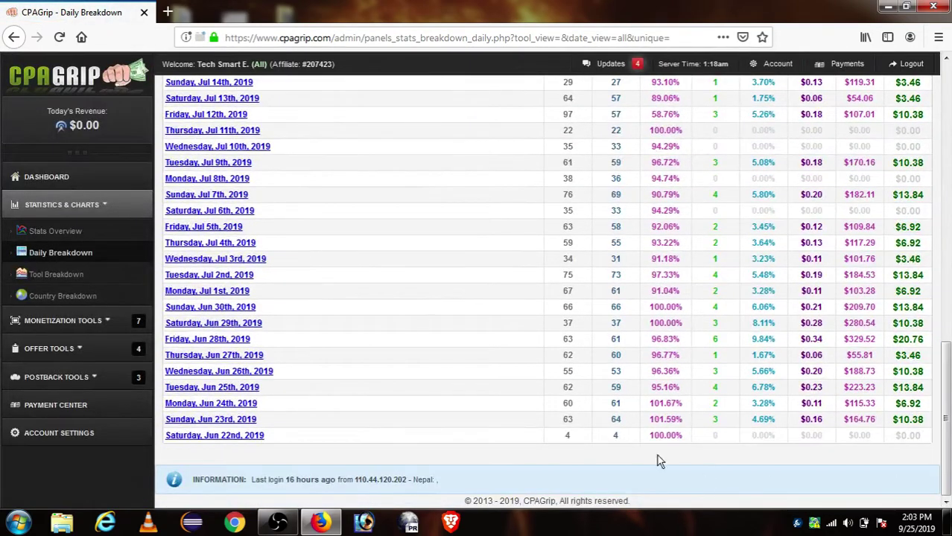
pyautogui.scroll(2, 685, 419)
pyautogui.scroll(2, 684, 412)
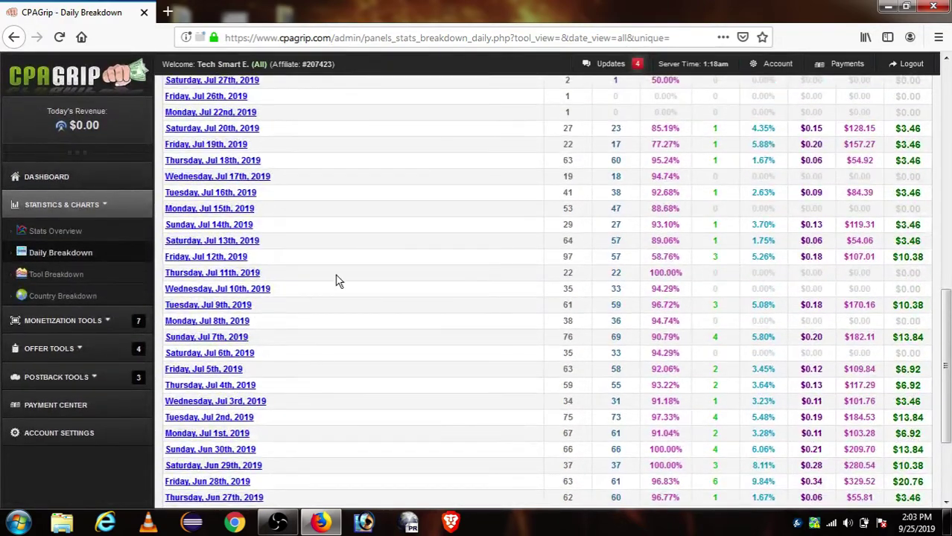
pyautogui.scroll(-3, 930, 455)
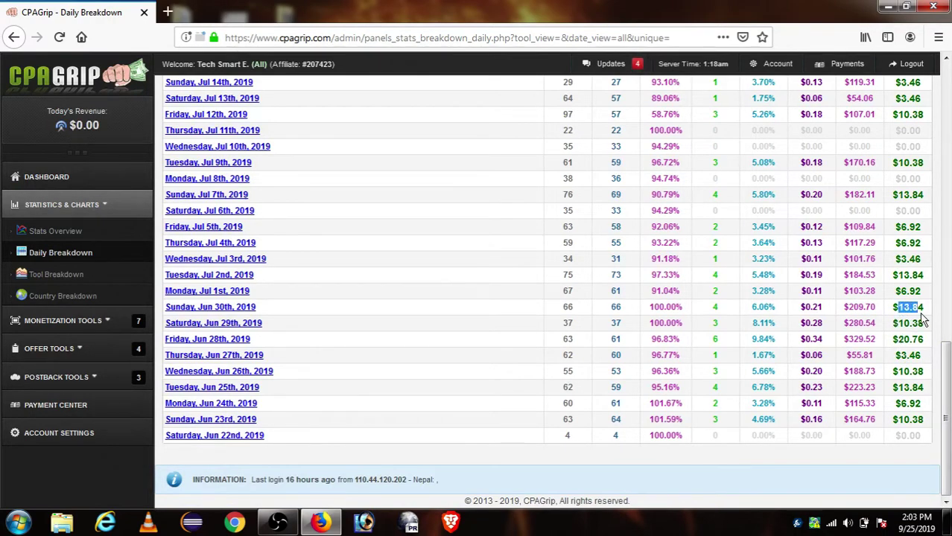
pyautogui.scroll(10, 529, 397)
pyautogui.scroll(1, 562, 347)
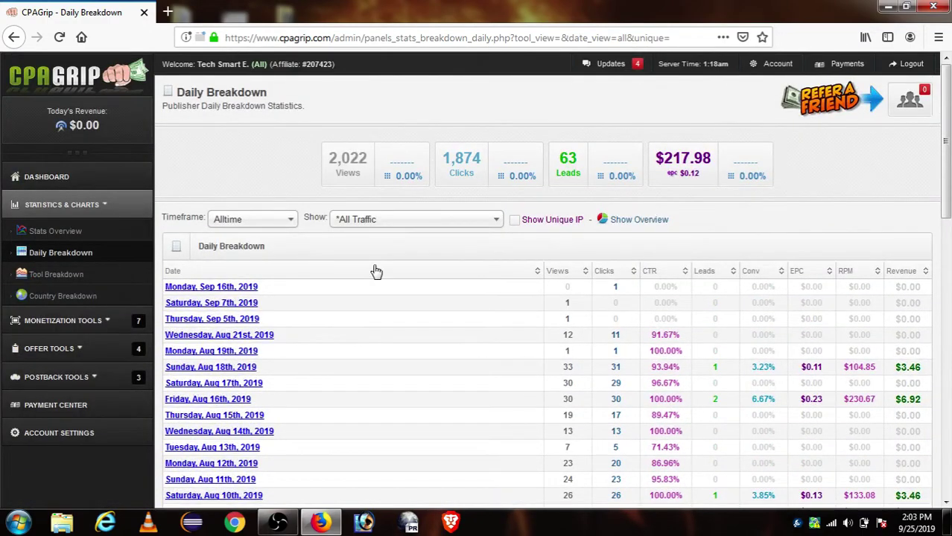
pyautogui.scroll(-11, 479, 266)
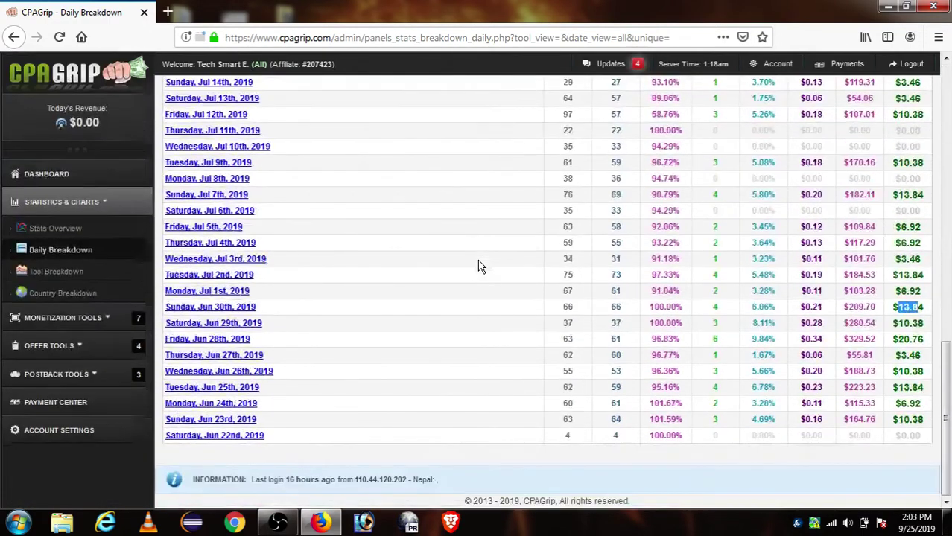
pyautogui.scroll(11, 507, 340)
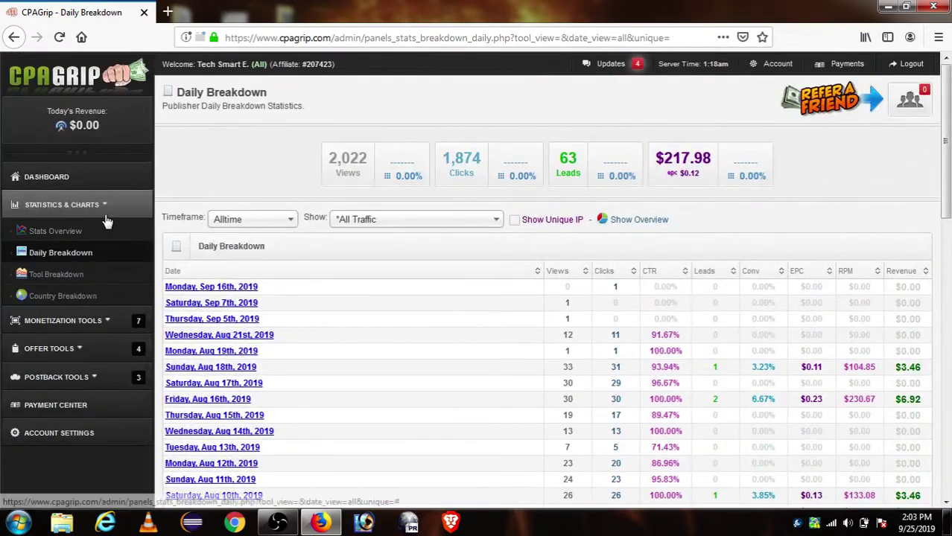
# Collapse the statistics links and open the My Offers list.
pyautogui.click(103, 204)
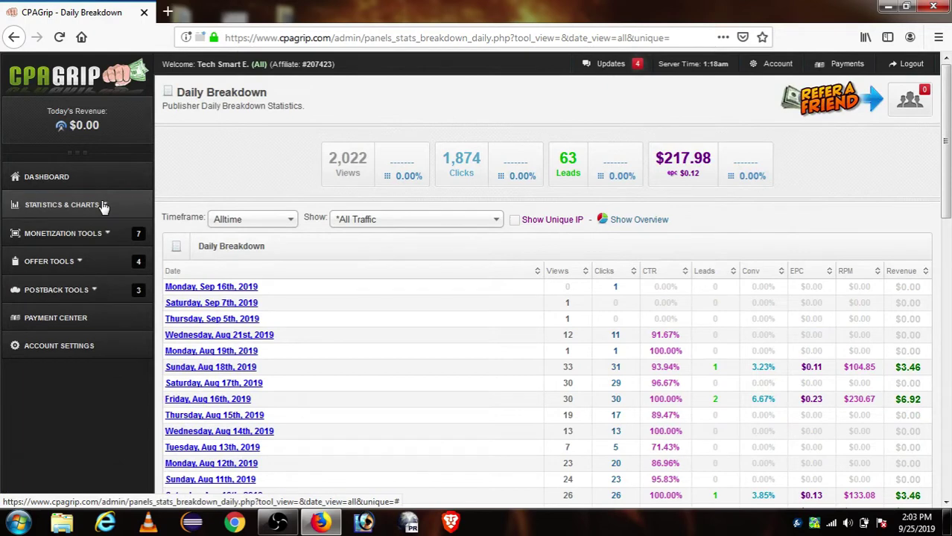
pyautogui.click(115, 267)
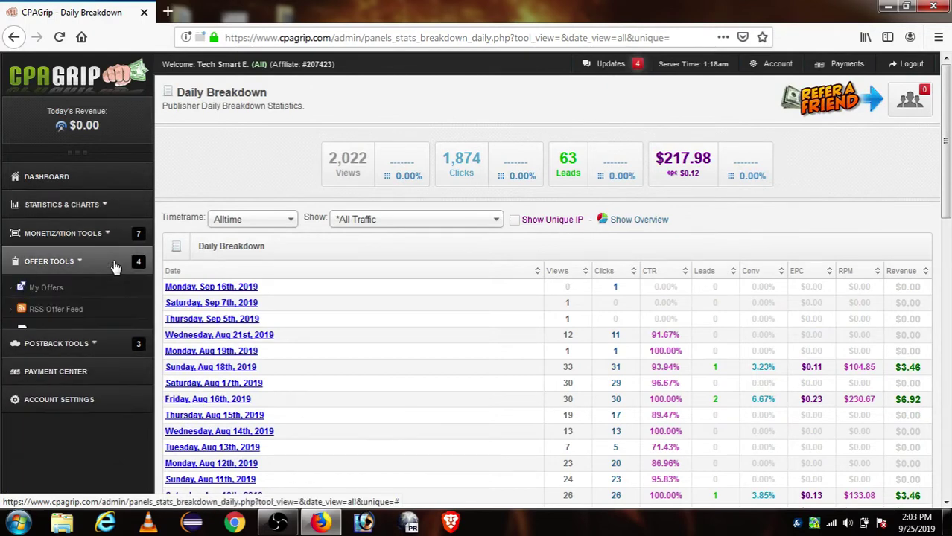
pyautogui.click(61, 296)
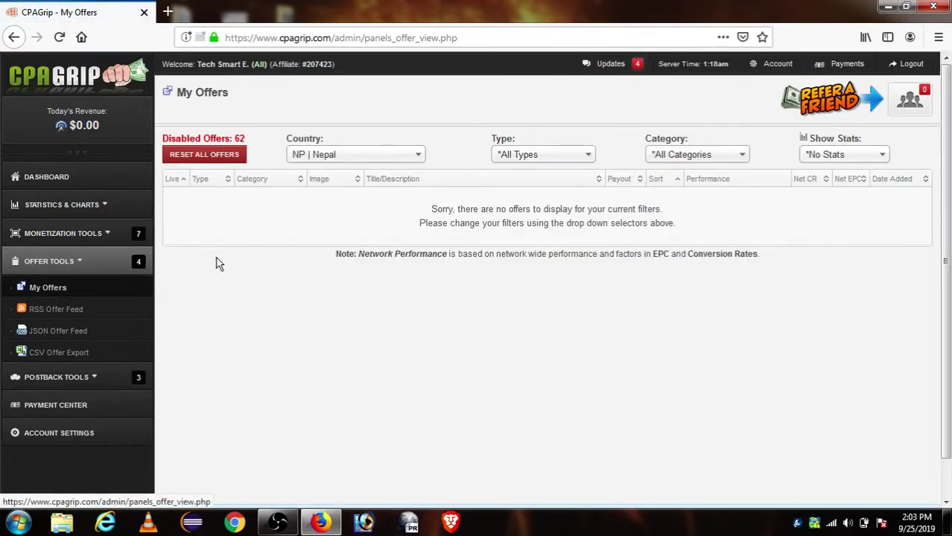
# Filter the offers list by country to the United Kingdom.
pyautogui.click(336, 164)
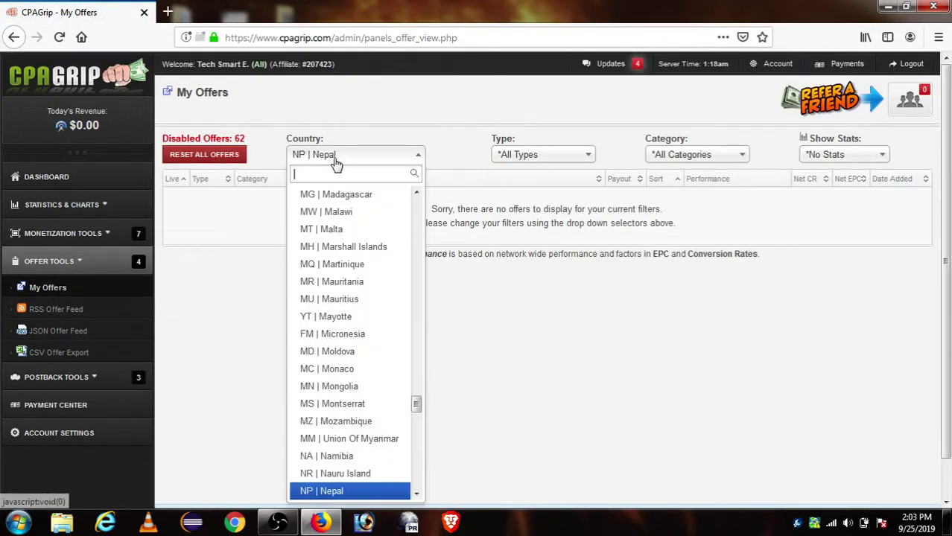
pyautogui.scroll(15, 363, 320)
pyautogui.scroll(20, 362, 261)
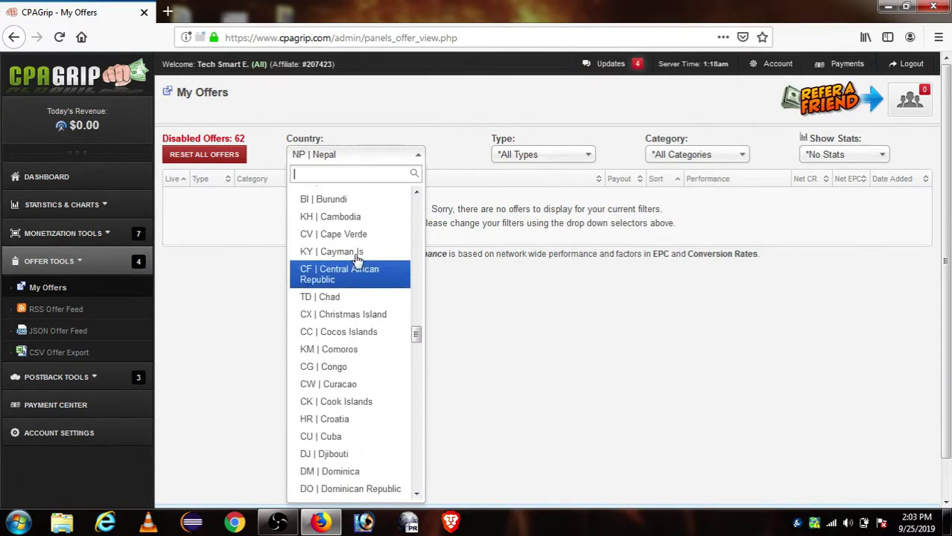
pyautogui.scroll(3, 364, 269)
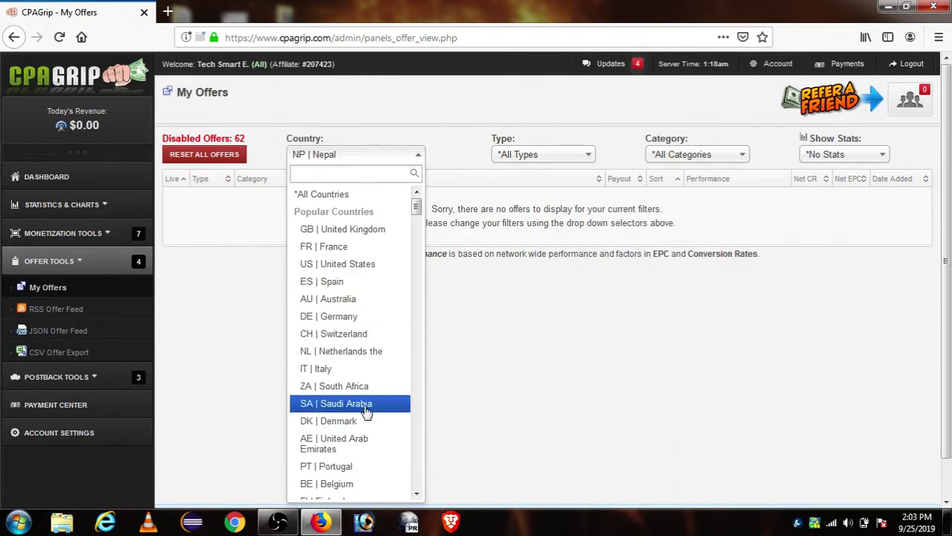
pyautogui.scroll(-1, 366, 298)
pyautogui.scroll(1, 365, 304)
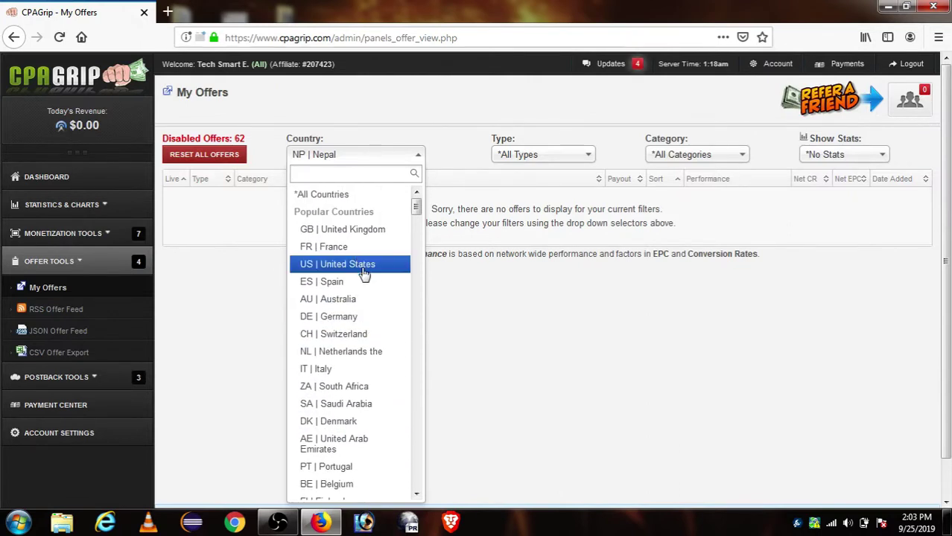
pyautogui.click(347, 230)
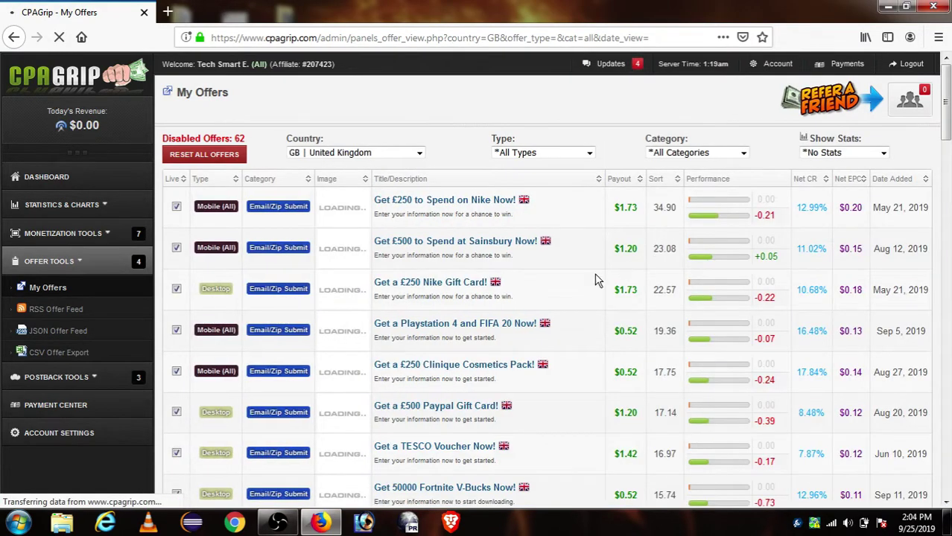
# Open the 'Get a £250 Nike Gift Card!' offer details from the UK list.
pyautogui.scroll(-10, 458, 216)
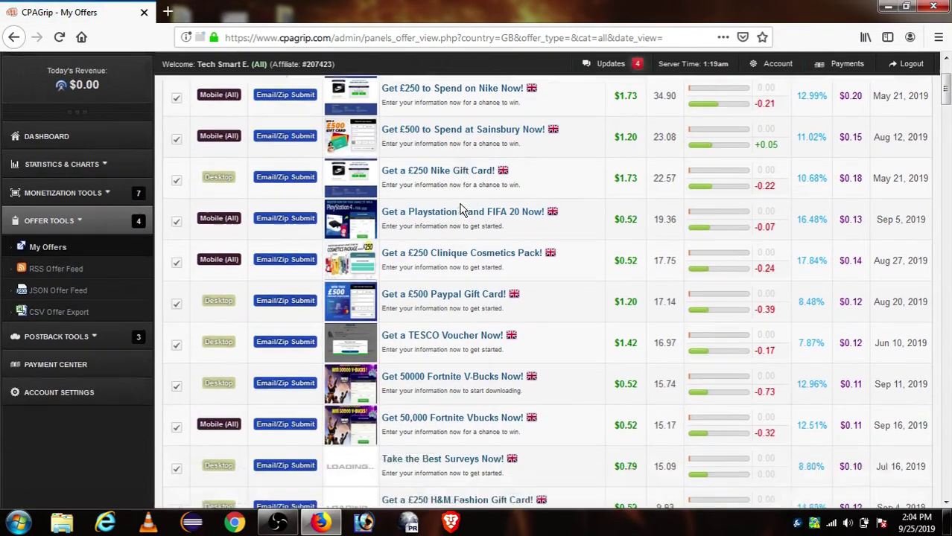
pyautogui.scroll(-15, 466, 219)
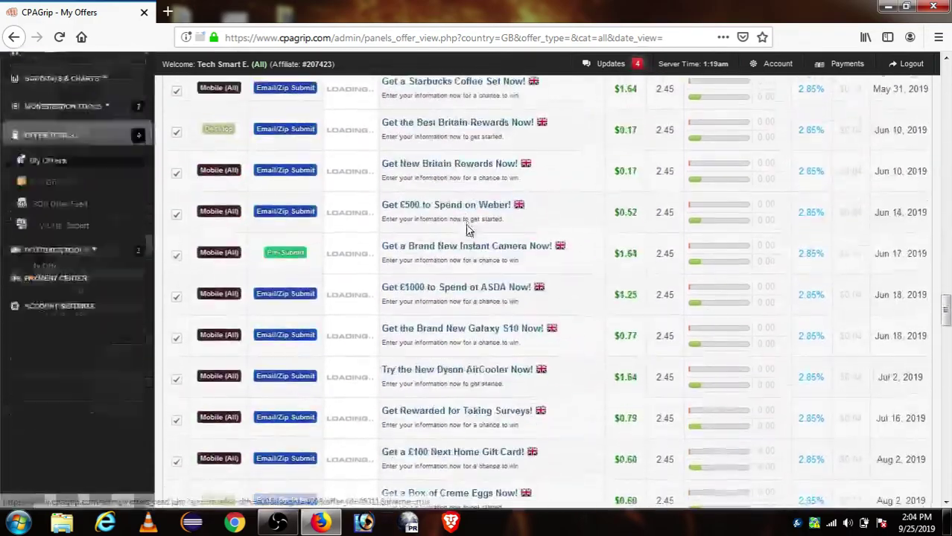
pyautogui.scroll(-15, 469, 237)
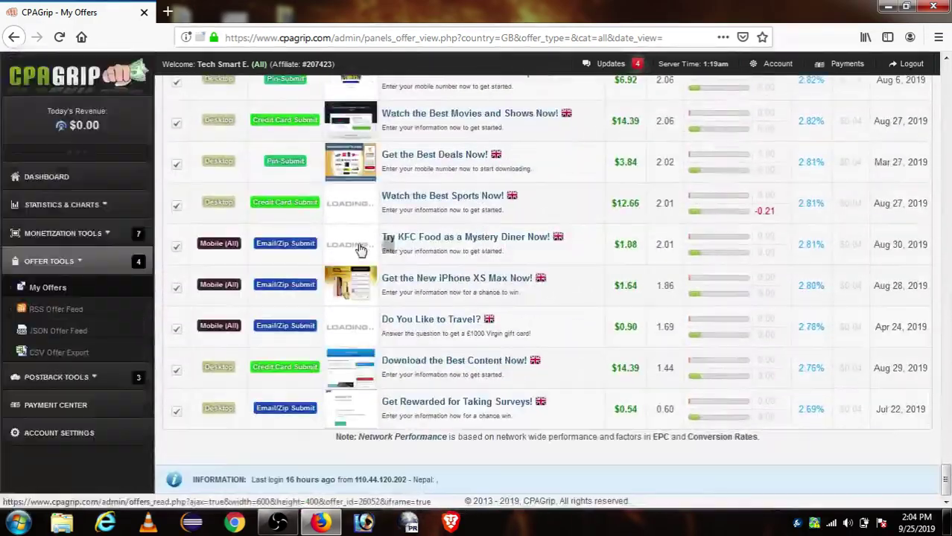
pyautogui.scroll(15, 360, 249)
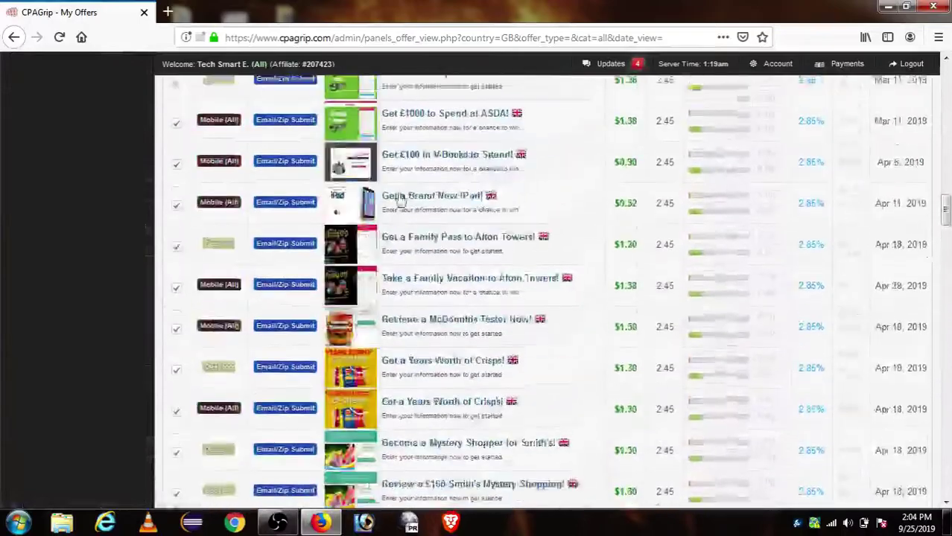
pyautogui.scroll(10, 403, 208)
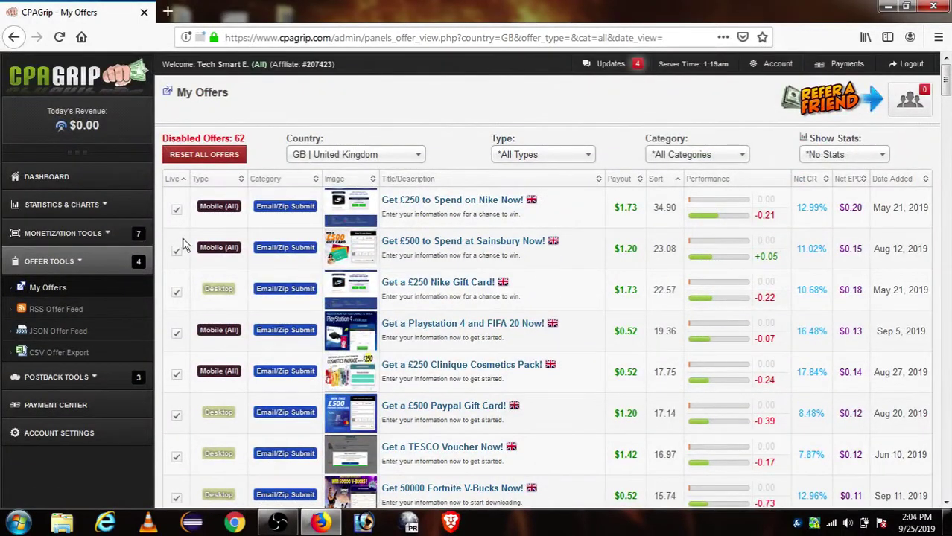
pyautogui.click(370, 298)
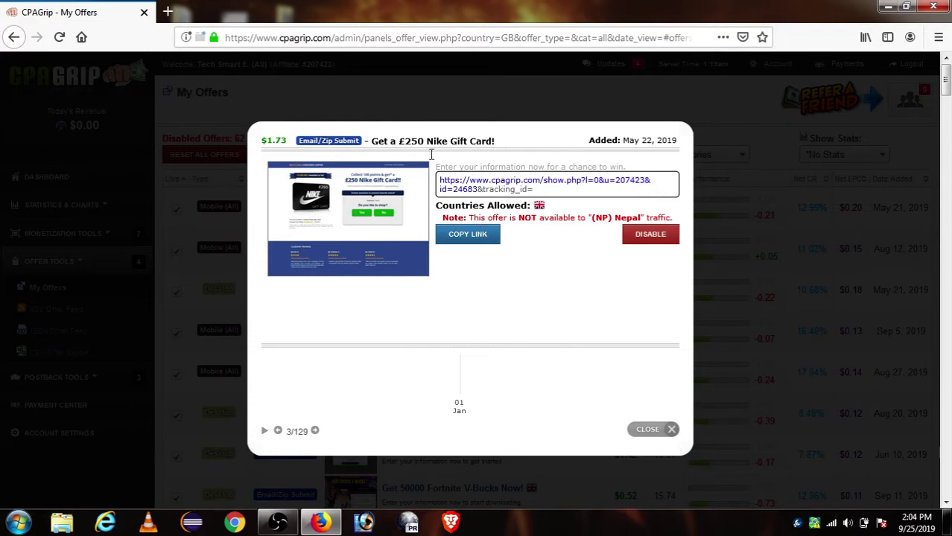
# Highlight the offer title 'Get a £250 Nike Gift Card!' and open a new browser tab.
pyautogui.moveTo(370, 141); pyautogui.dragTo(506, 139)
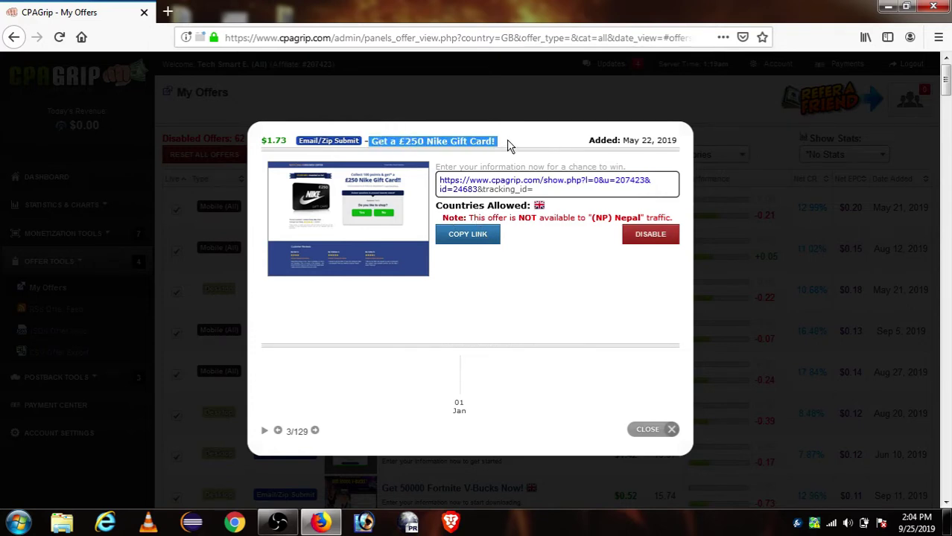
pyautogui.click(507, 140)
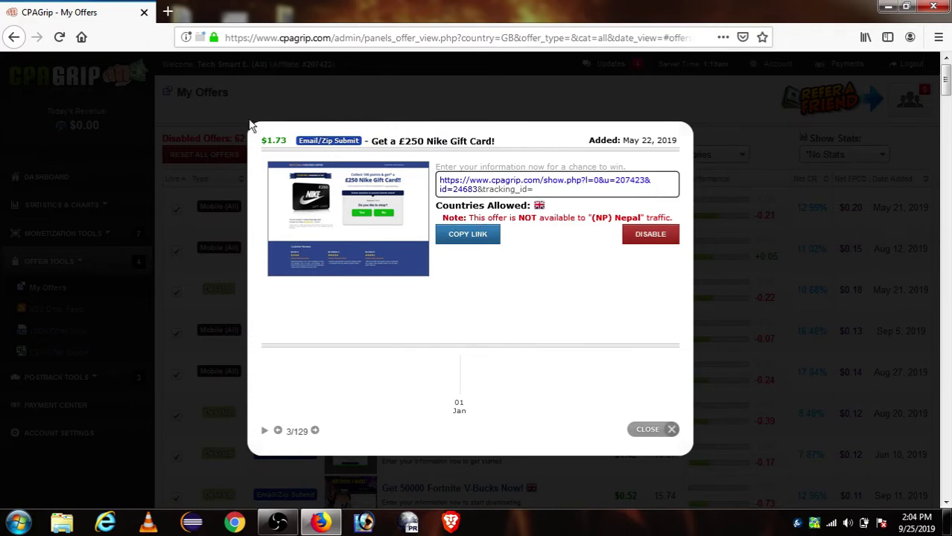
pyautogui.click(167, 12)
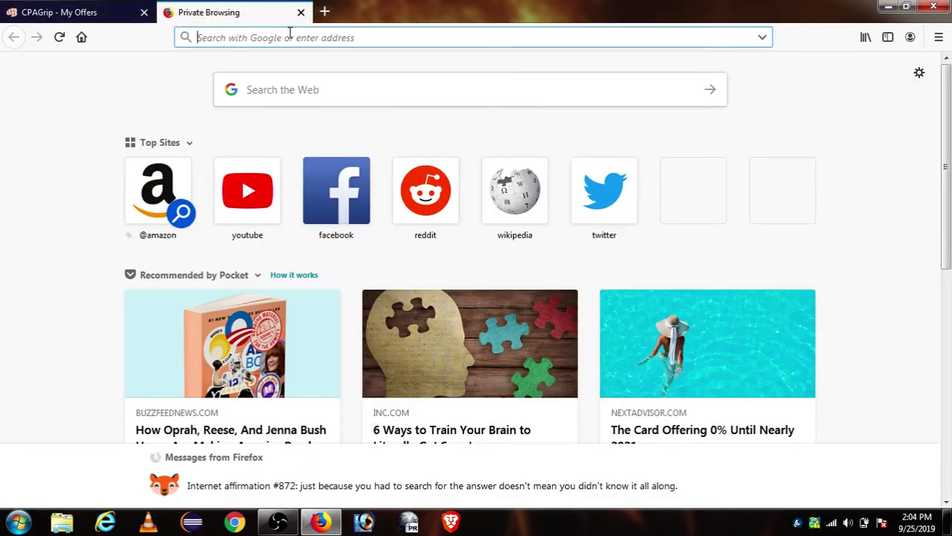
# Go to blogger.com and choose CREATE YOUR BLOG.
pyautogui.write('blo')
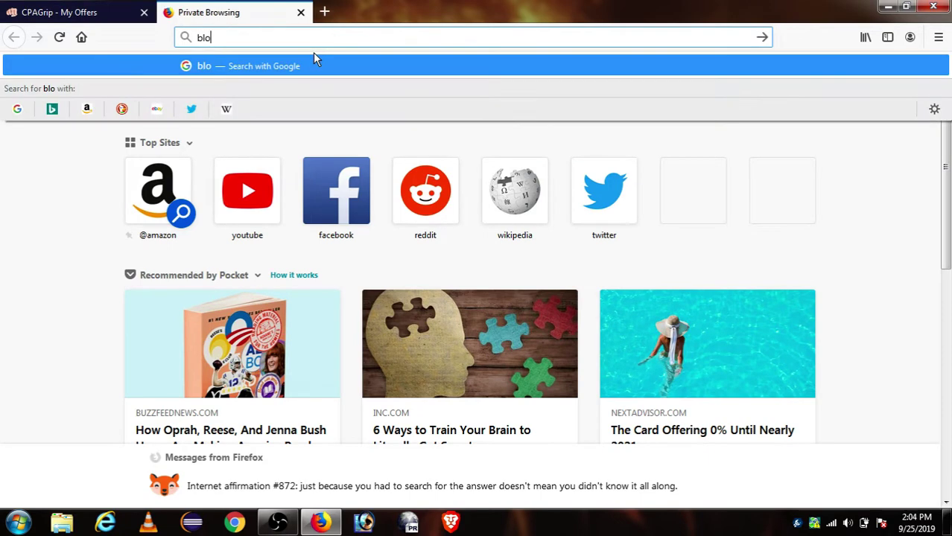
pyautogui.write('gger.com')
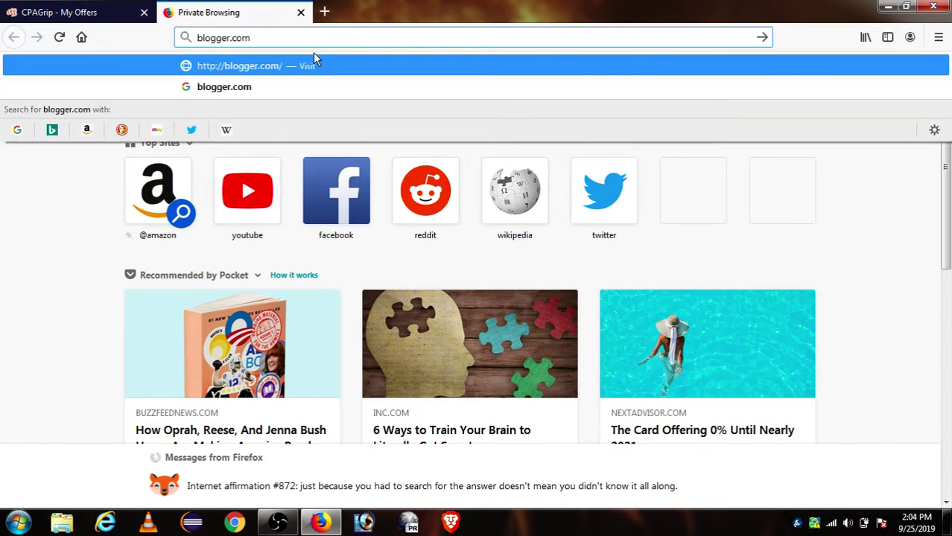
pyautogui.press('Return')
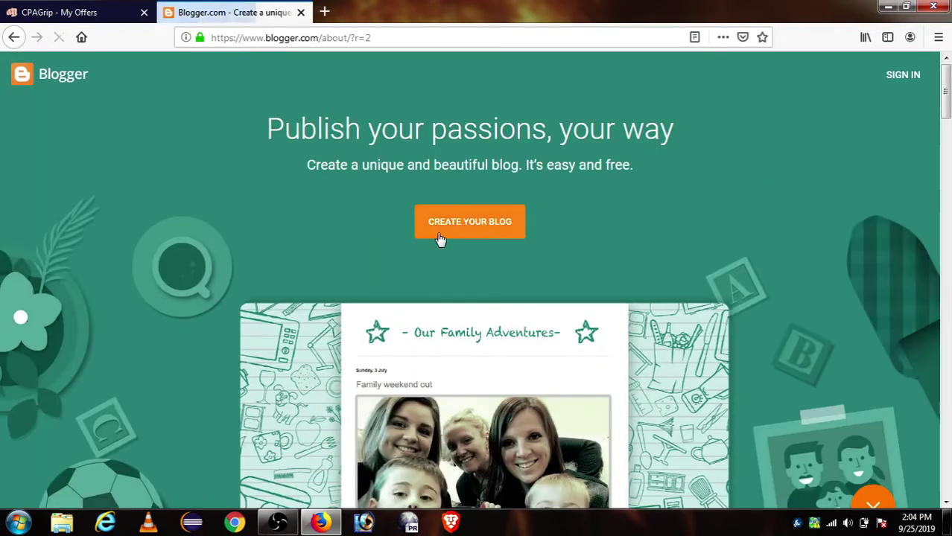
pyautogui.scroll(-10, 650, 216)
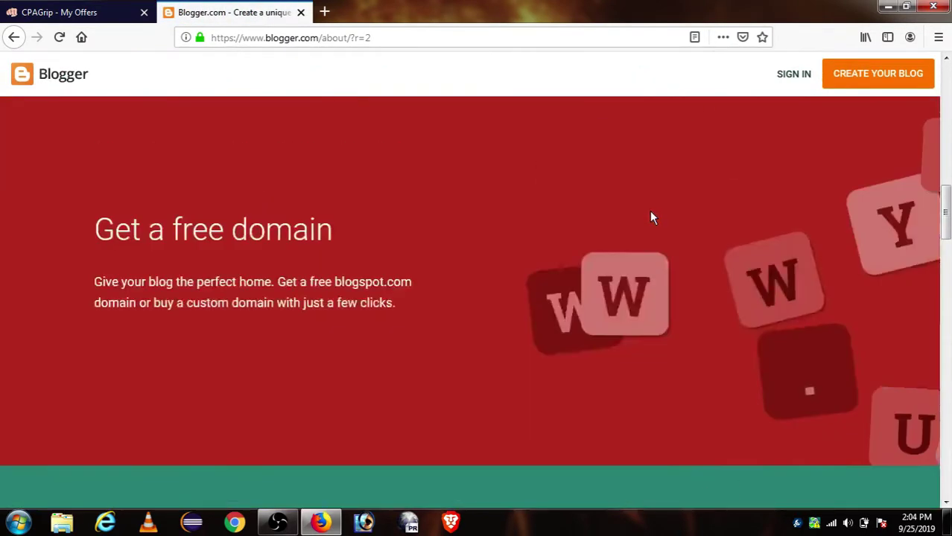
pyautogui.scroll(10, 651, 217)
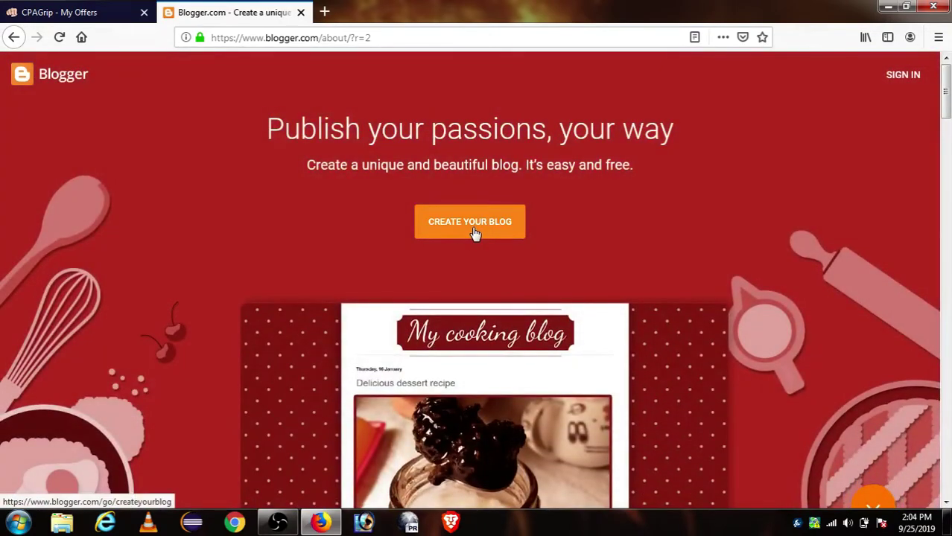
pyautogui.click(475, 233)
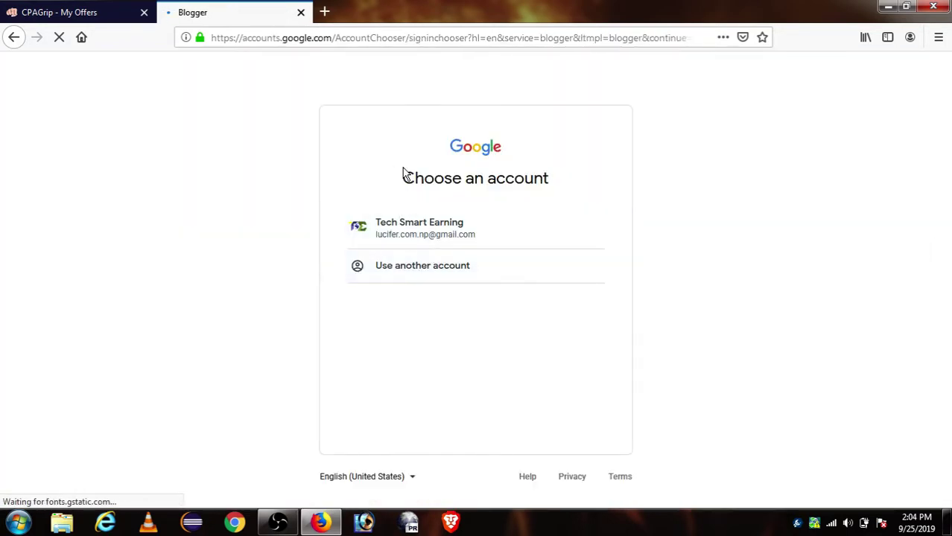
# Sign in with the listed Google account and review the Confirm Your Profile page.
pyautogui.moveTo(406, 175); pyautogui.dragTo(633, 170)
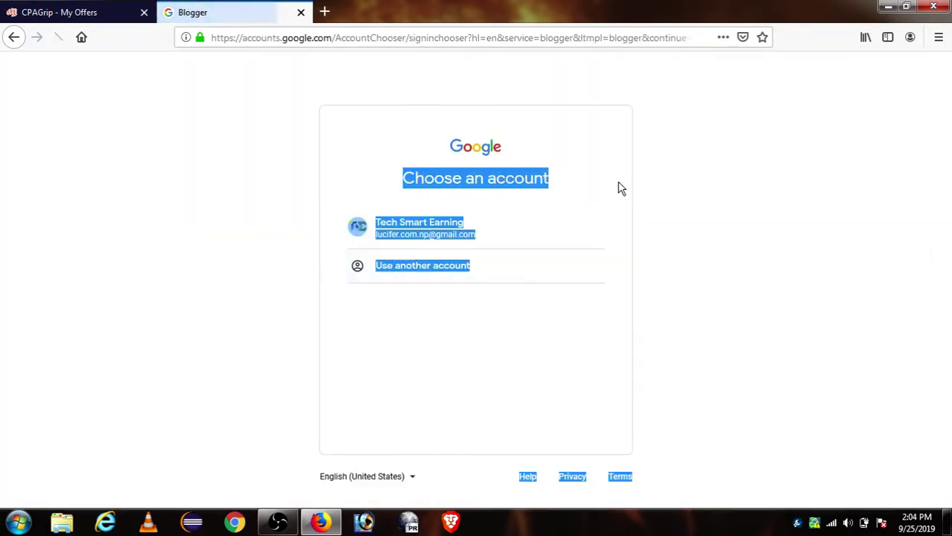
pyautogui.click(431, 236)
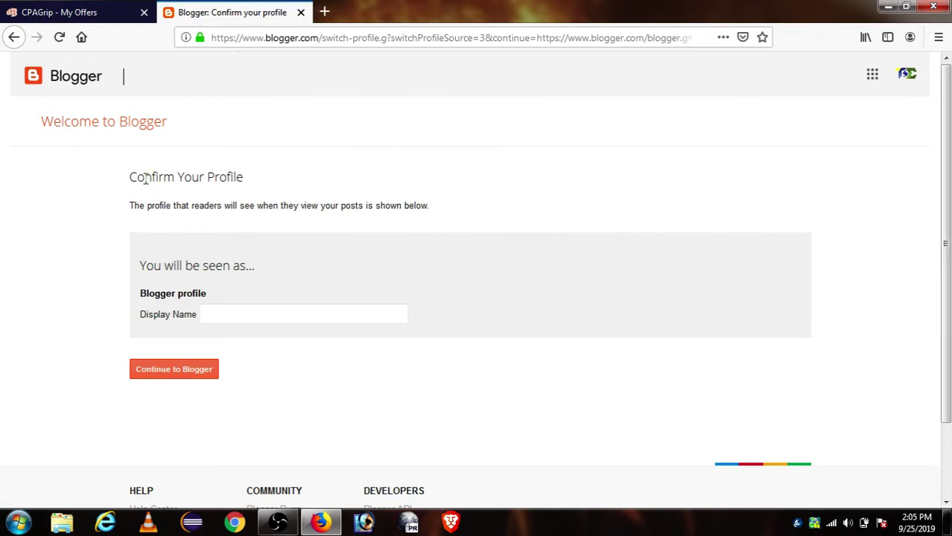
pyautogui.moveTo(131, 179); pyautogui.dragTo(244, 178)
pyautogui.click(245, 178)
pyautogui.moveTo(130, 207); pyautogui.dragTo(449, 209)
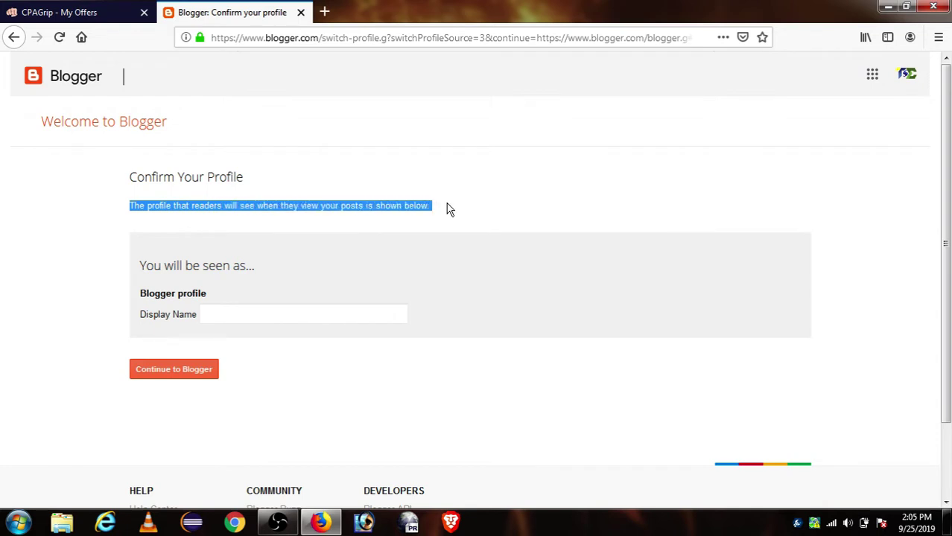
pyautogui.click(449, 209)
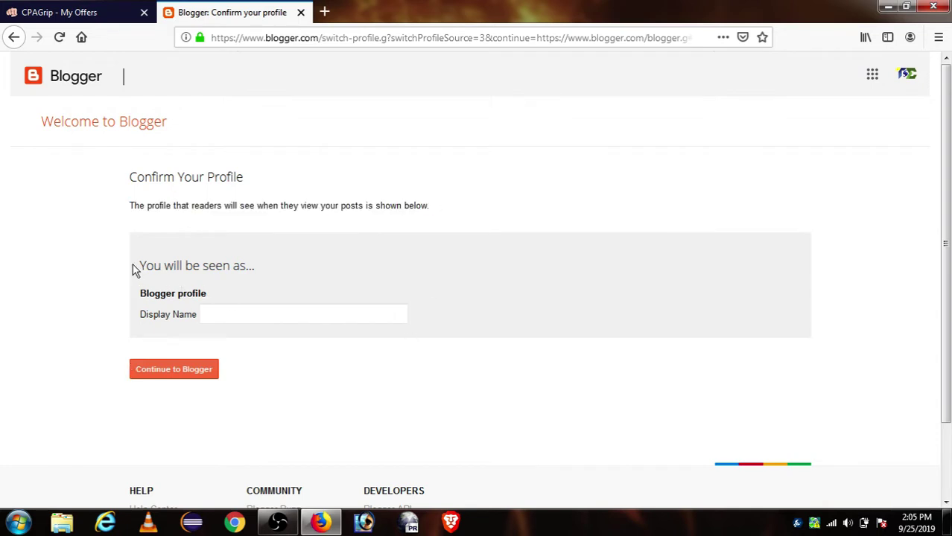
pyautogui.moveTo(141, 270); pyautogui.dragTo(261, 269)
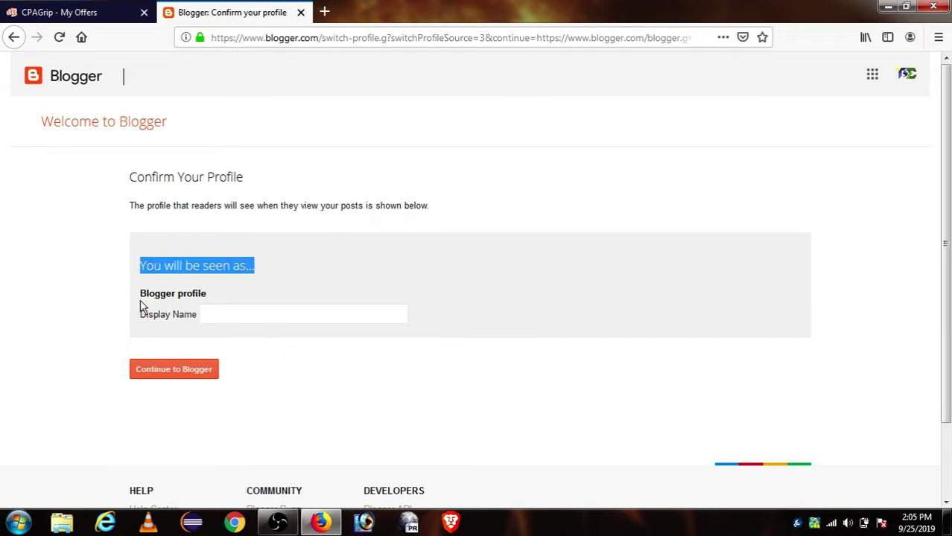
# Enter 'Cpagrip Test' as the display name and continue to Blogger.
pyautogui.click(251, 313)
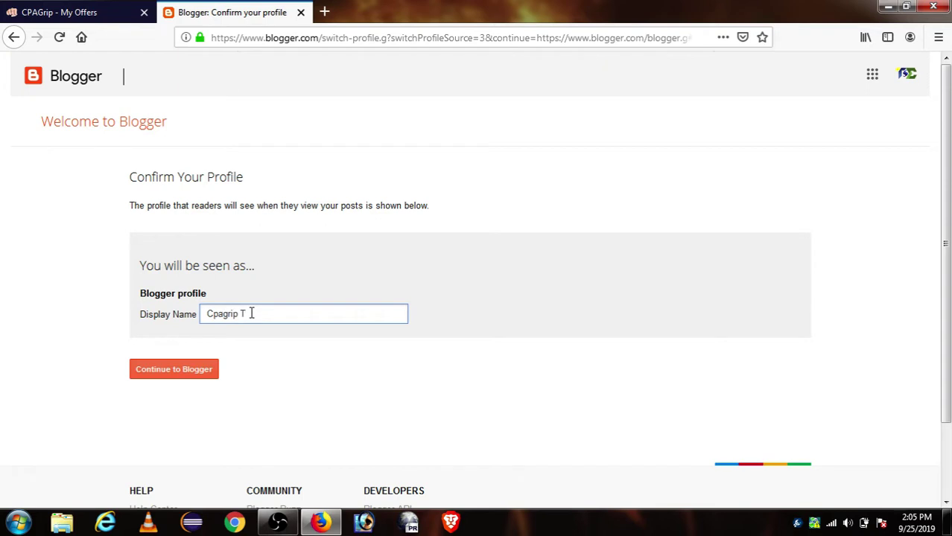
pyautogui.write('st')
pyautogui.click(165, 376)
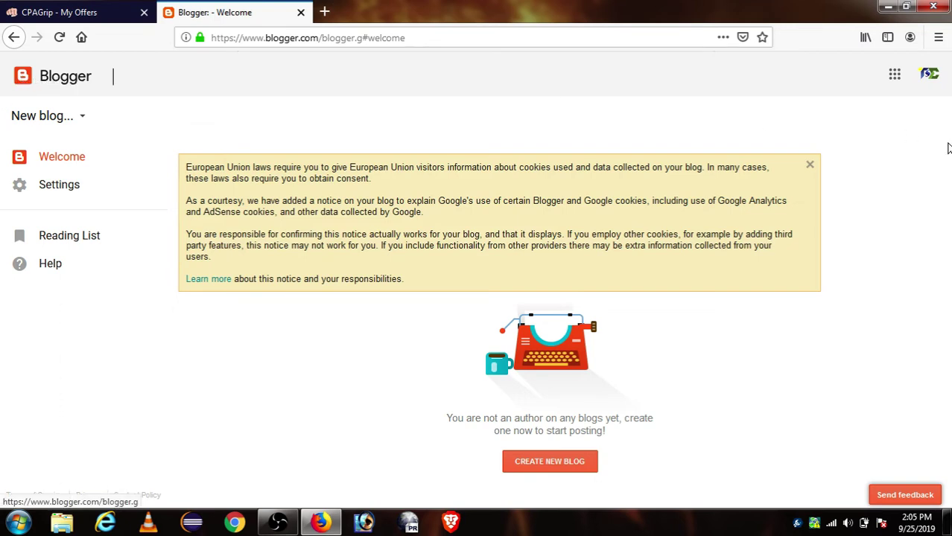
# Dismiss the EU cookie notice and start a new blog titled 'Cpagrip Test'.
pyautogui.click(811, 167)
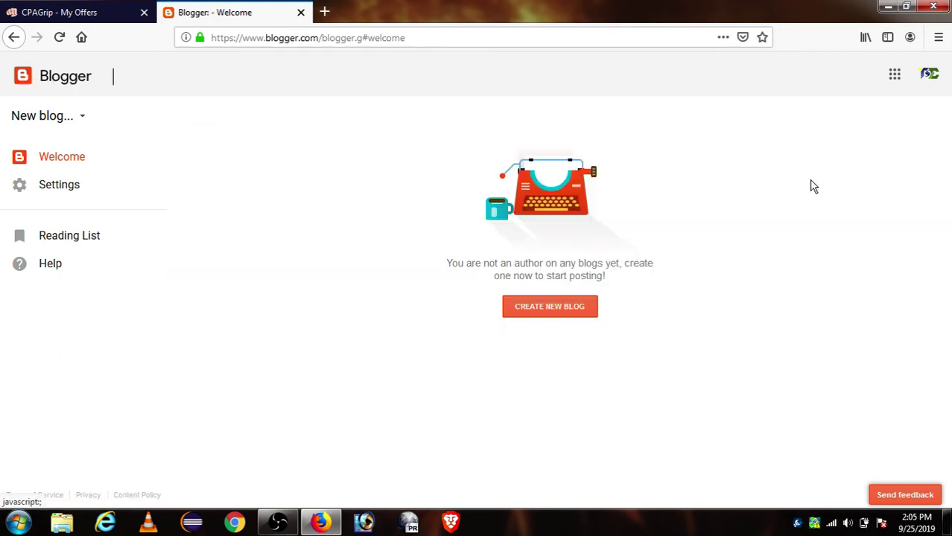
pyautogui.click(550, 314)
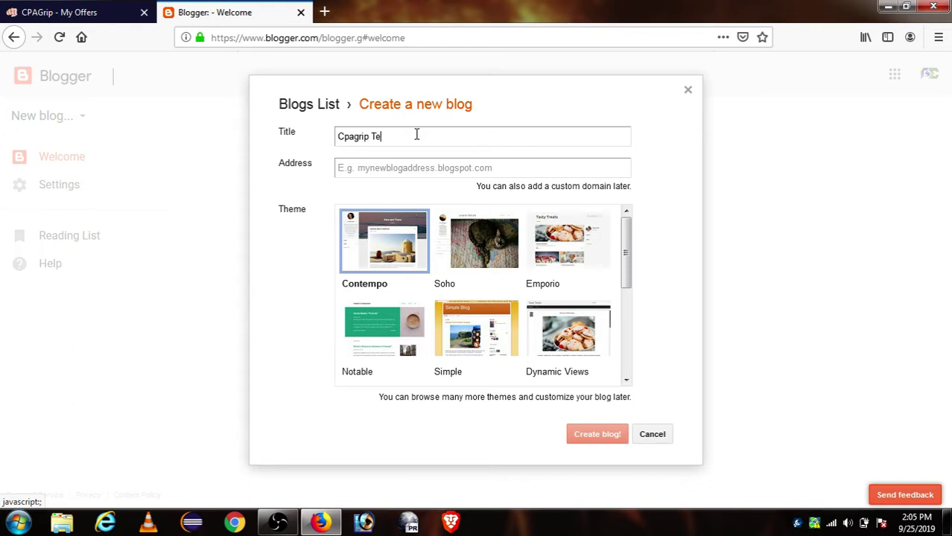
pyautogui.press('Tab')
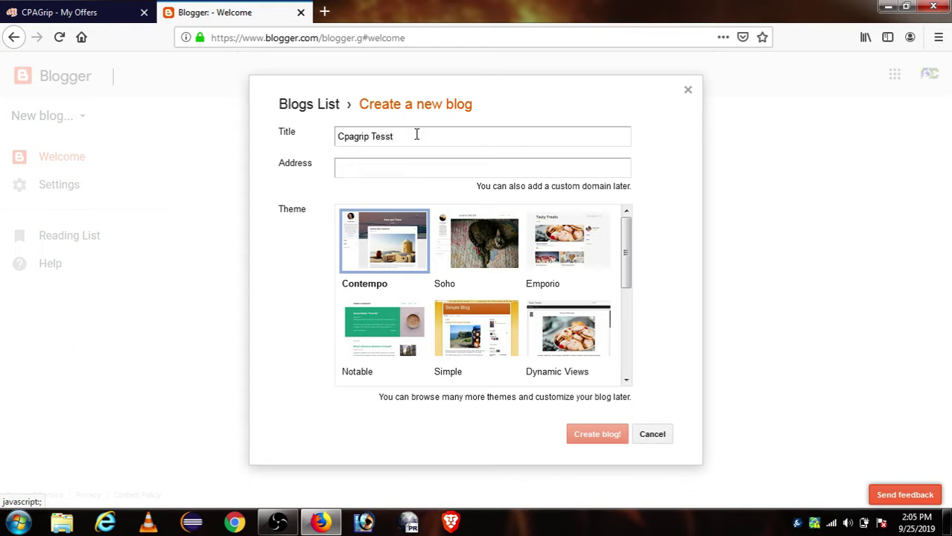
pyautogui.click(417, 135)
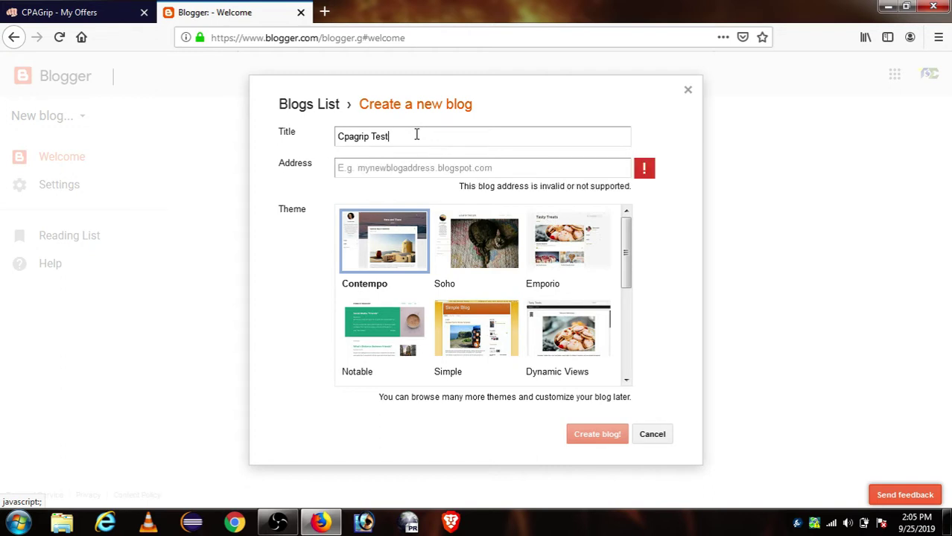
# Finish correcting the blog title to 'Cpagrip Test'.
pyautogui.write('t')
pyautogui.press('Tab')
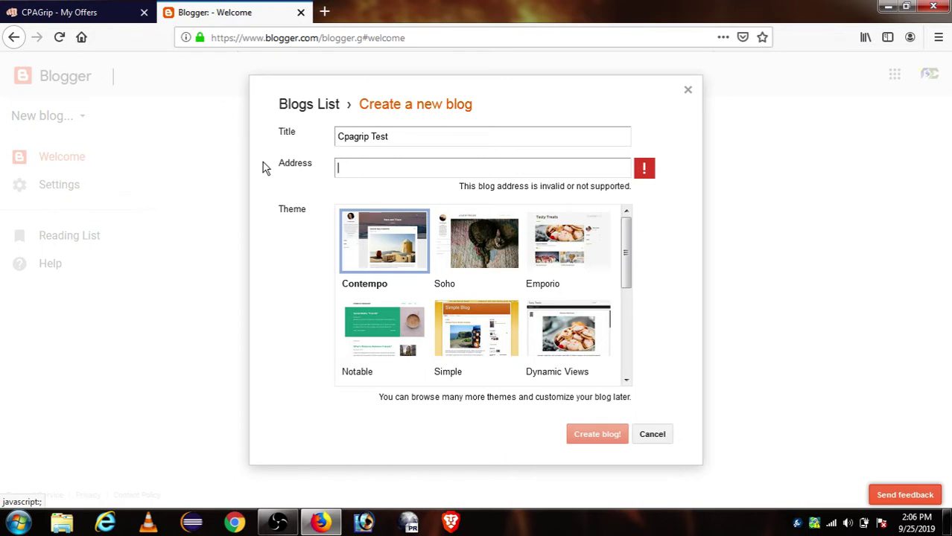
pyautogui.click(316, 165)
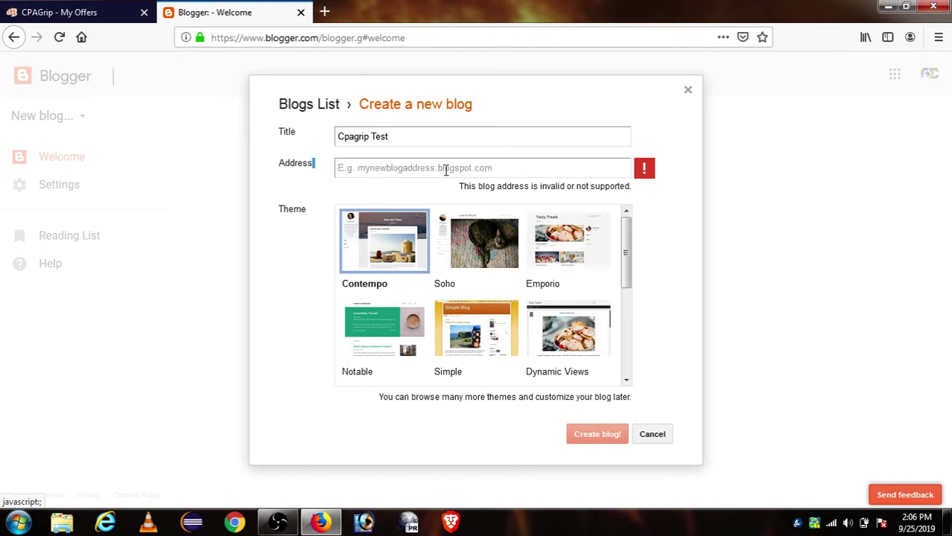
# Set the blog address to the available cpagriptest123.blogspot.com.
pyautogui.click(555, 170)
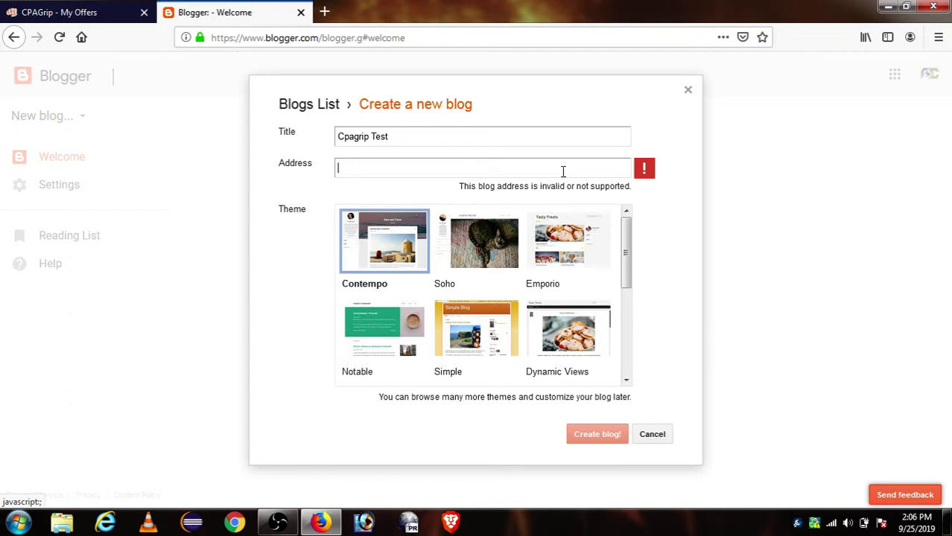
pyautogui.write('cps')
pyautogui.write('grip')
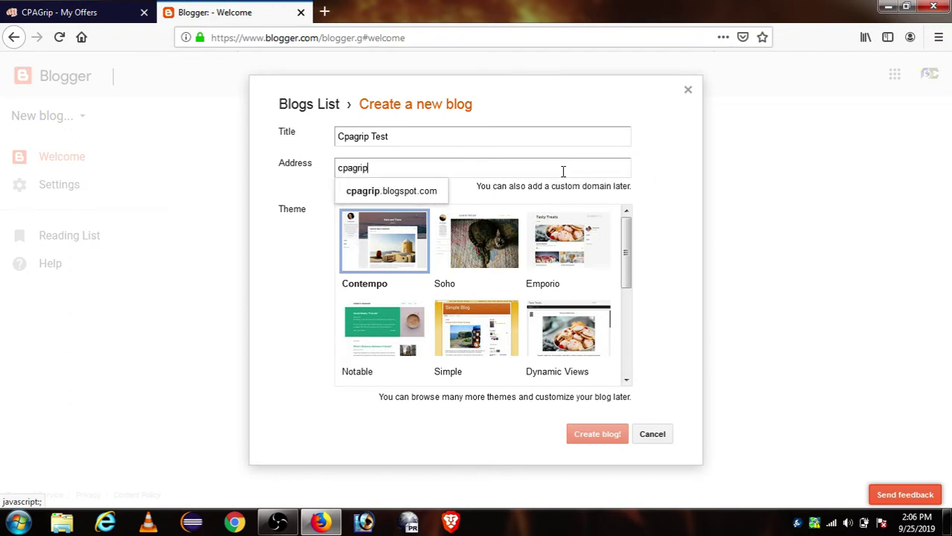
pyautogui.click(385, 196)
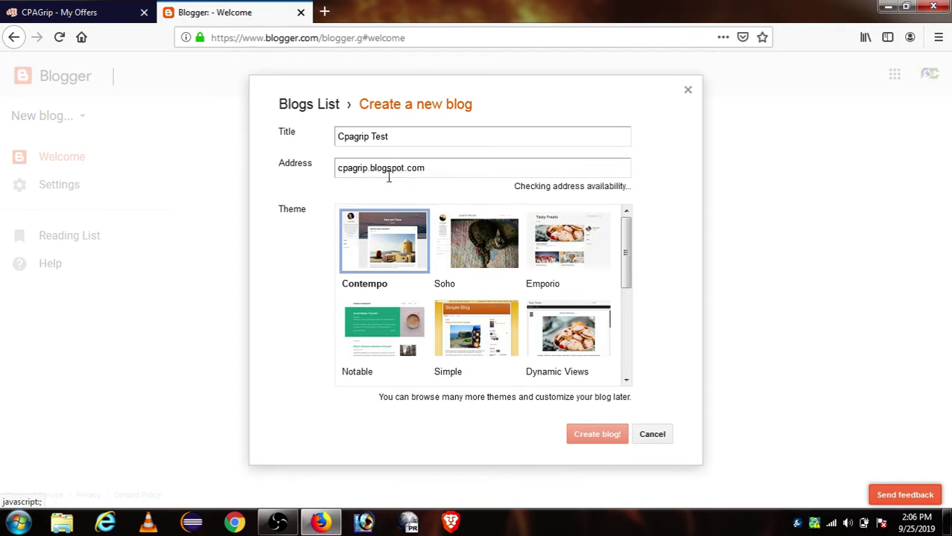
pyautogui.moveTo(480, 192); pyautogui.dragTo(637, 192)
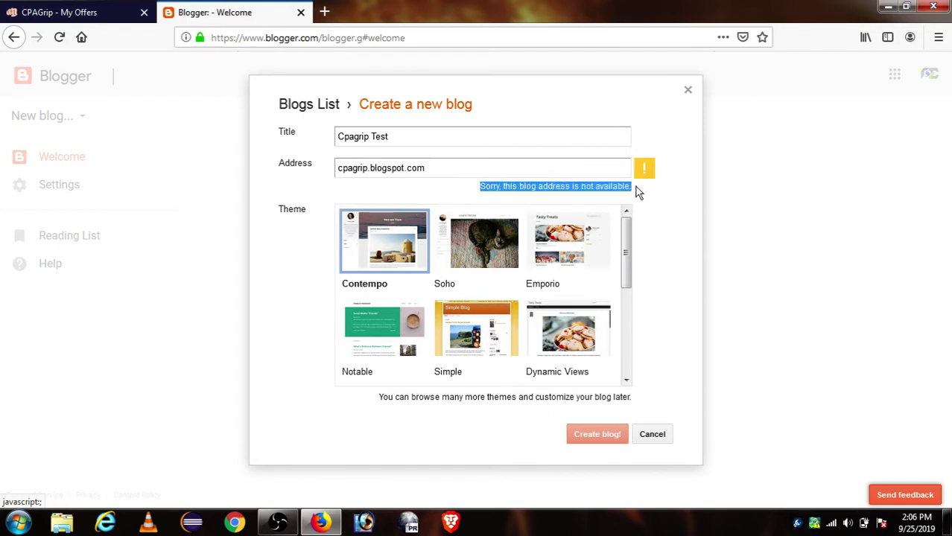
pyautogui.click(581, 192)
pyautogui.click(368, 168)
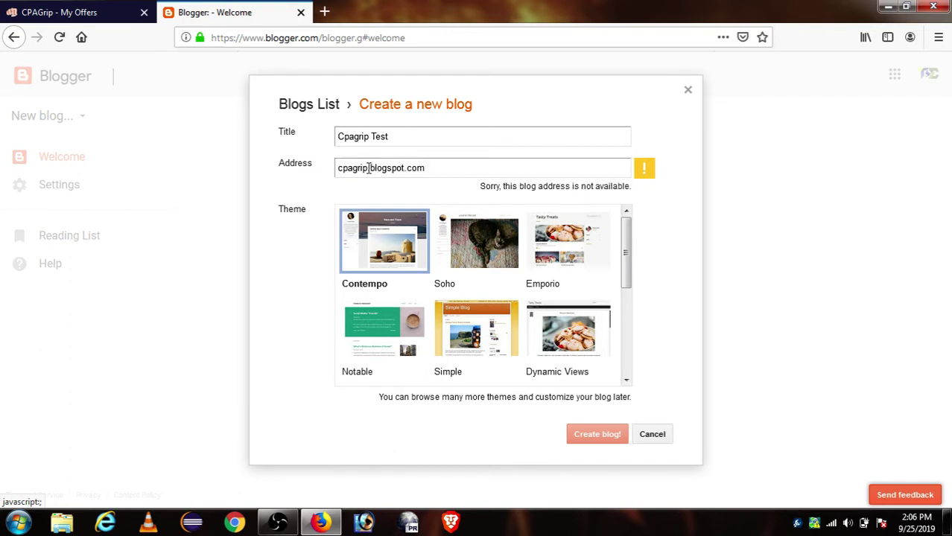
pyautogui.write('test')
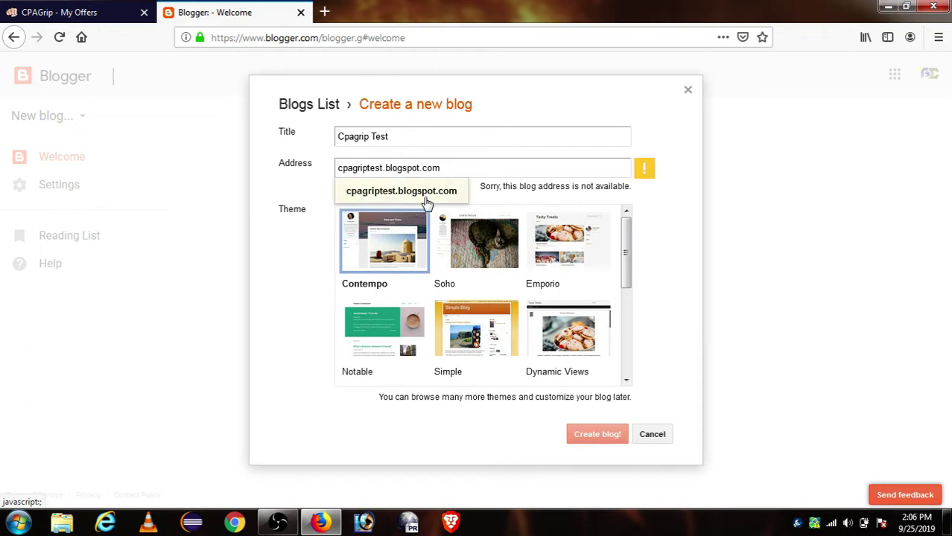
pyautogui.click(425, 194)
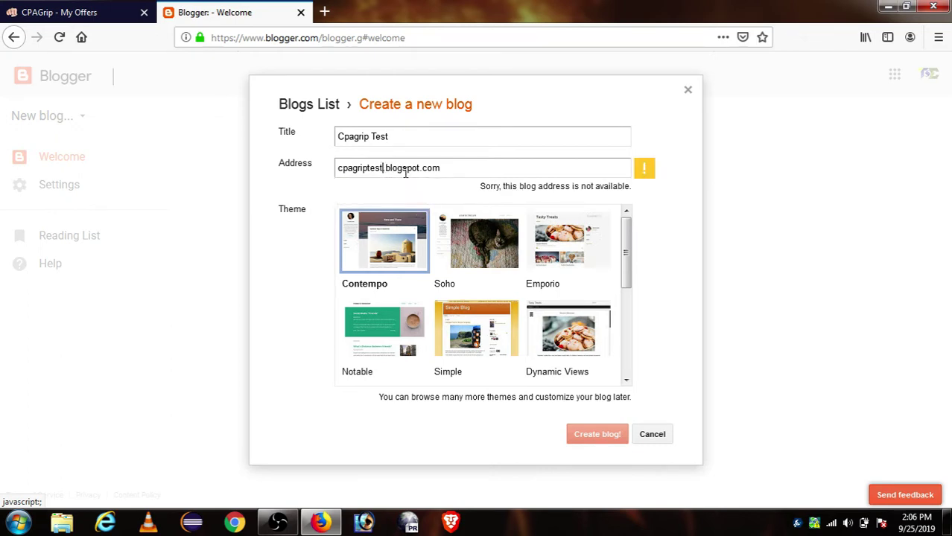
pyautogui.write('123')
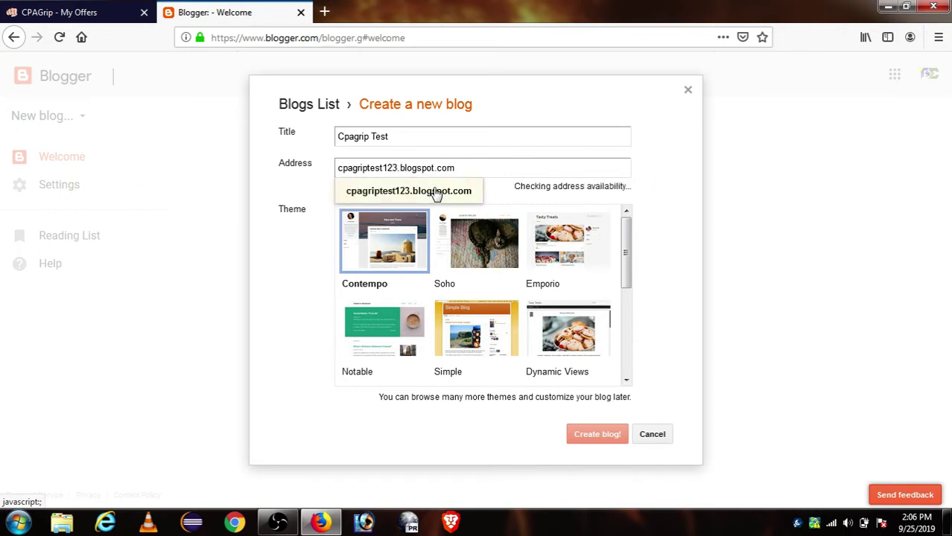
pyautogui.click(436, 193)
pyautogui.moveTo(512, 189); pyautogui.dragTo(625, 192)
pyautogui.hotkey('ctrl', 'a')
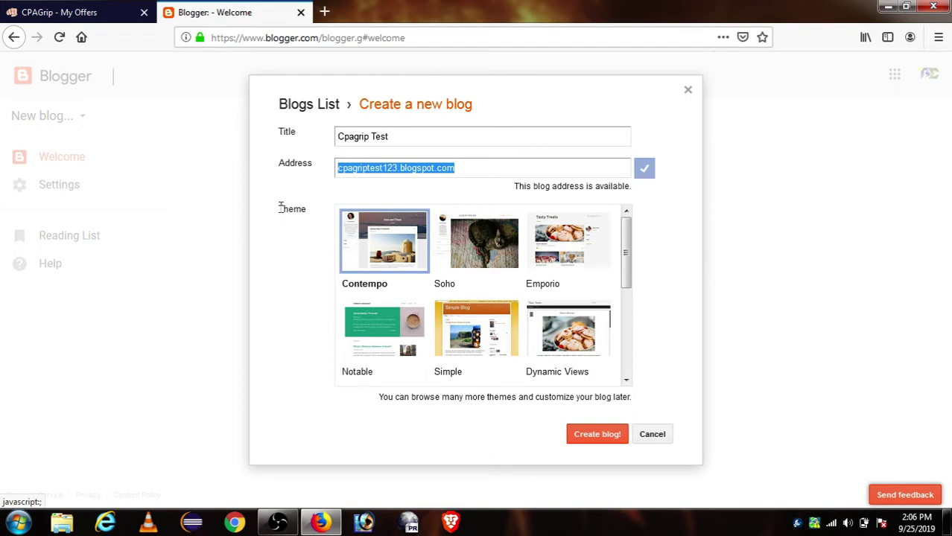
# Pick the Watermark theme and create the blog.
pyautogui.moveTo(280, 208); pyautogui.dragTo(314, 213)
pyautogui.scroll(-5, 564, 304)
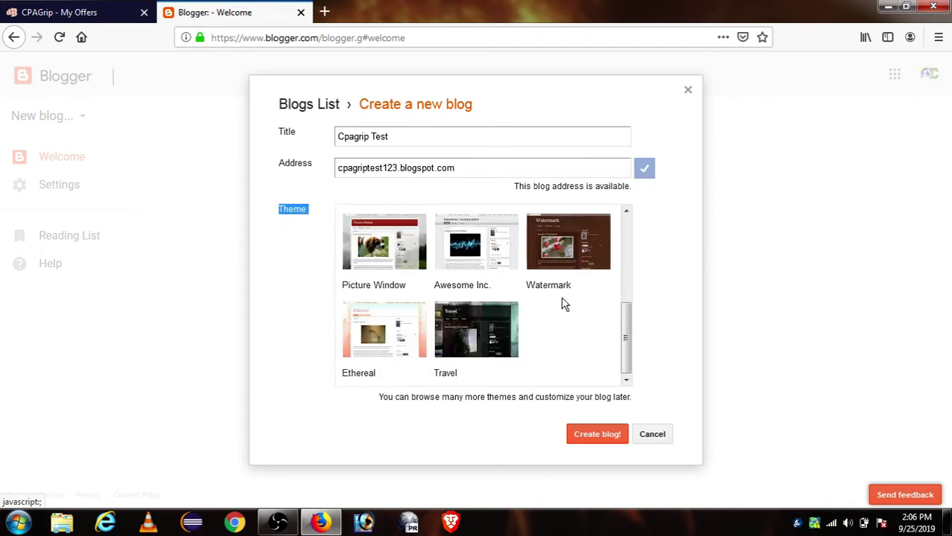
pyautogui.click(568, 255)
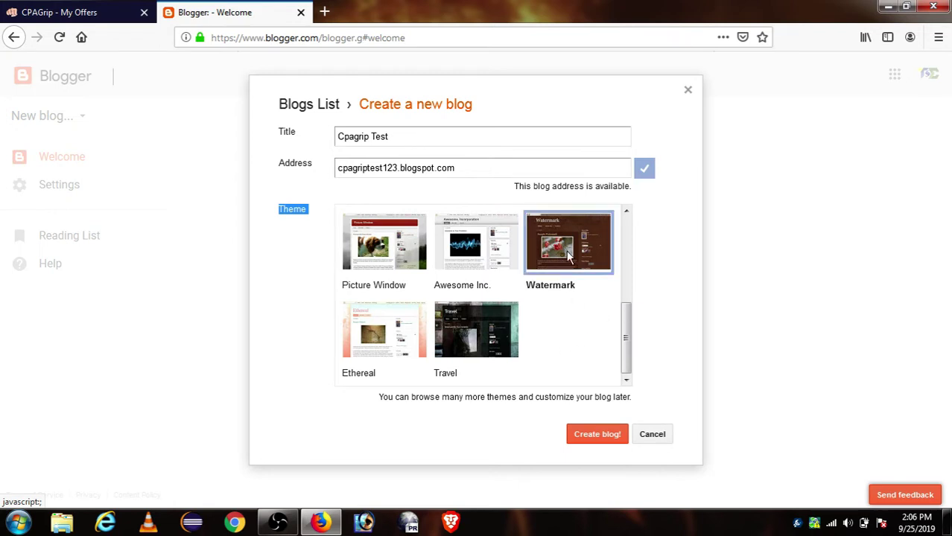
pyautogui.click(597, 439)
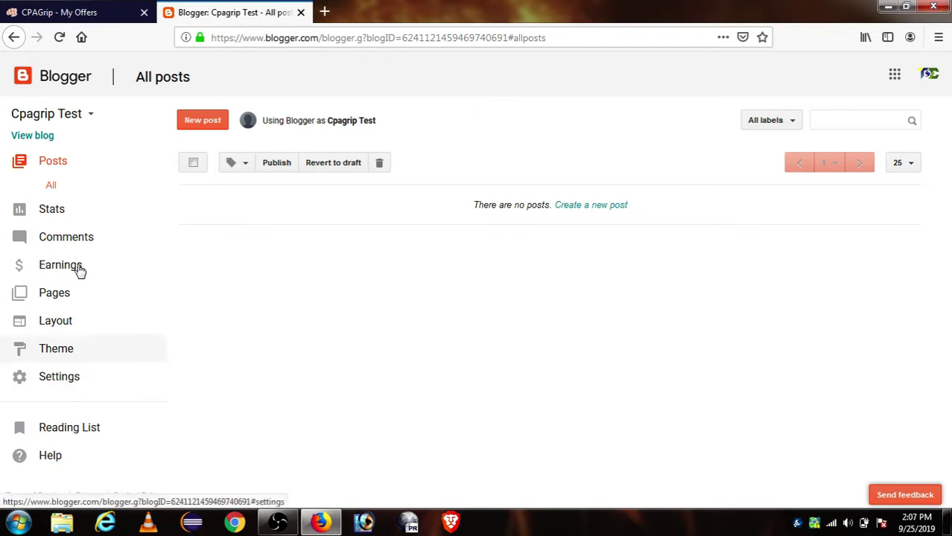
# Open the blog list and view the Cpagrip Test stats overview.
pyautogui.click(53, 116)
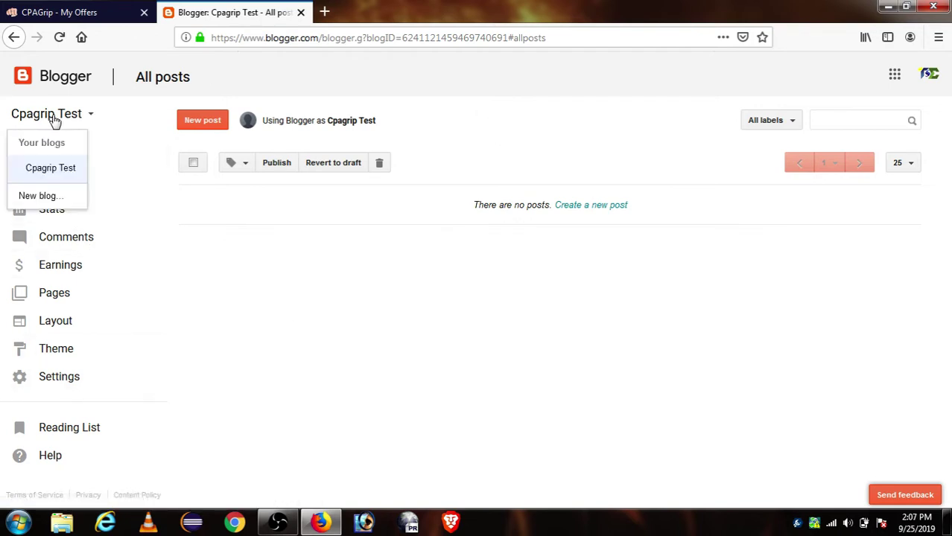
pyautogui.click(119, 103)
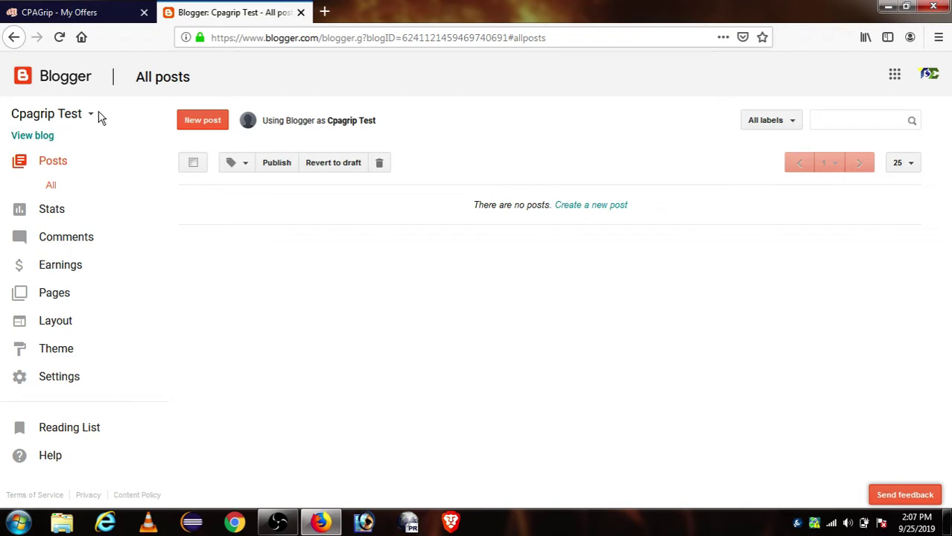
pyautogui.click(93, 114)
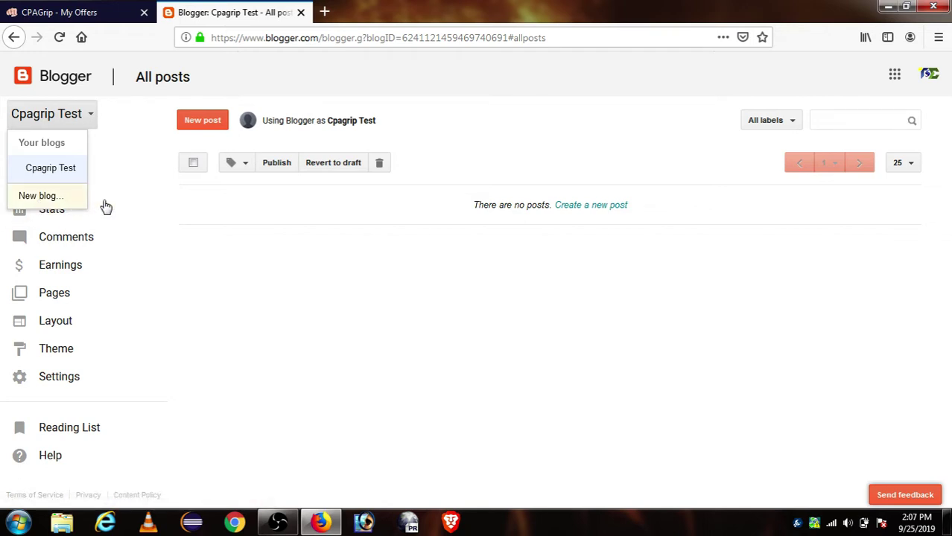
pyautogui.click(153, 206)
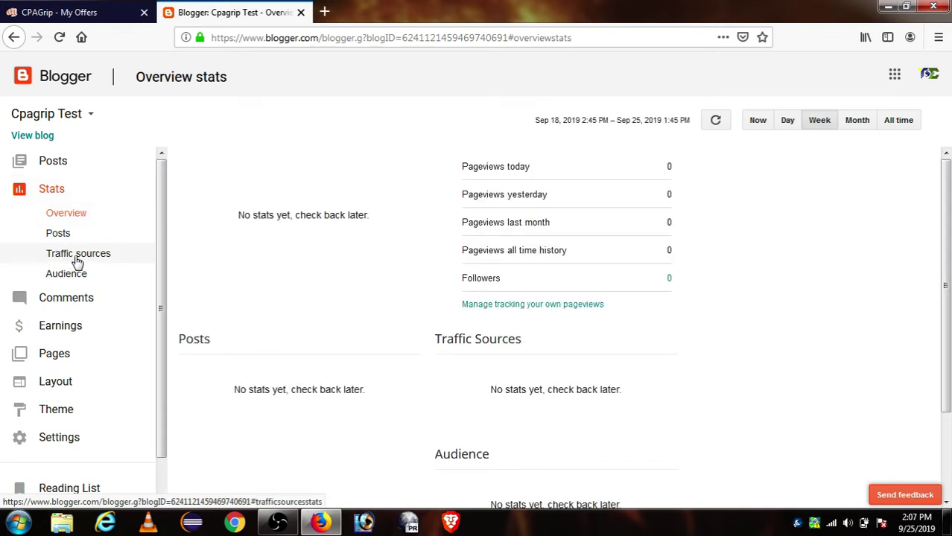
# Check the Comments and Earnings pages, then return to the empty post list.
pyautogui.click(78, 302)
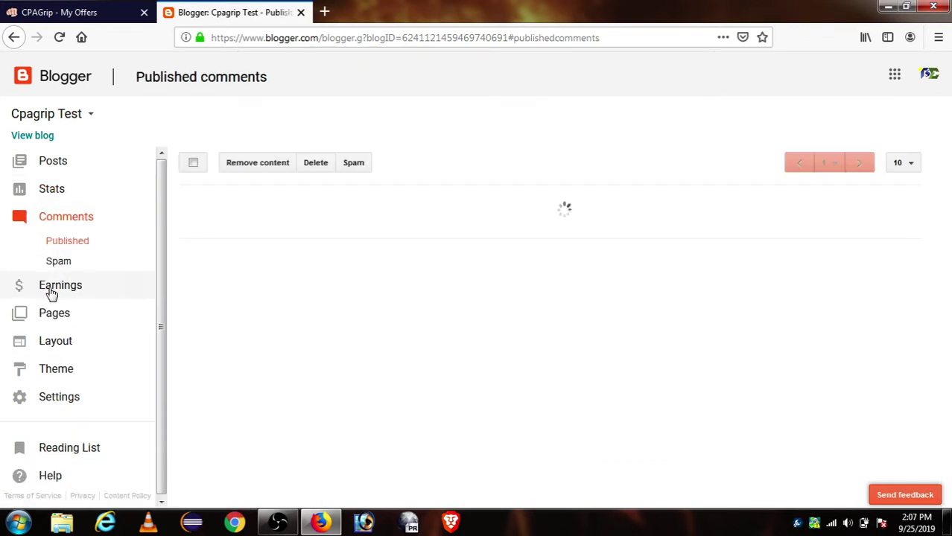
pyautogui.click(77, 288)
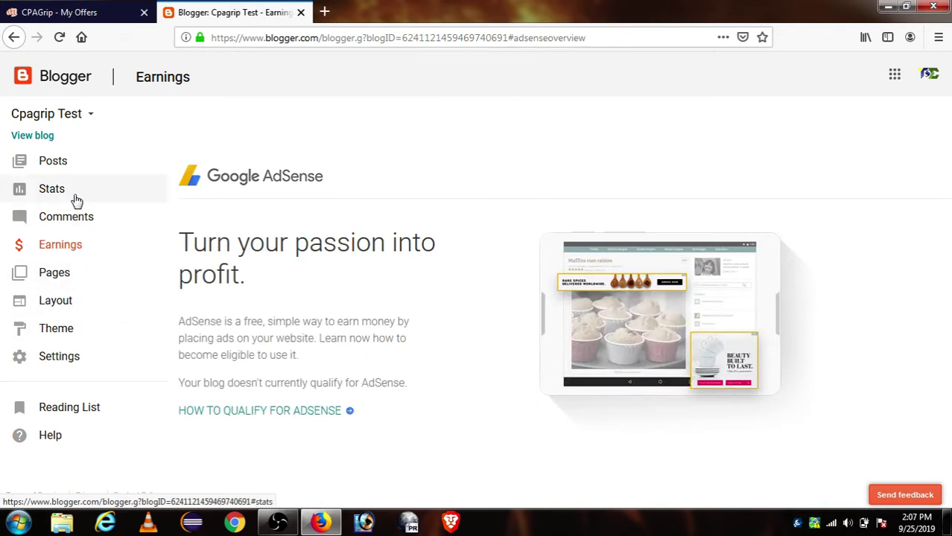
pyautogui.click(74, 168)
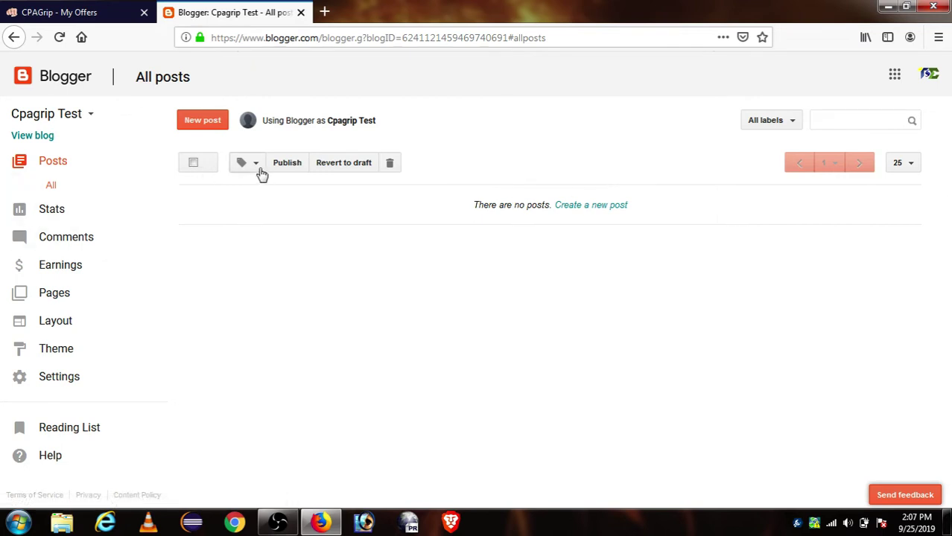
# Open a blank new post, then return to the CPAGrip Nike offer tab.
pyautogui.click(200, 123)
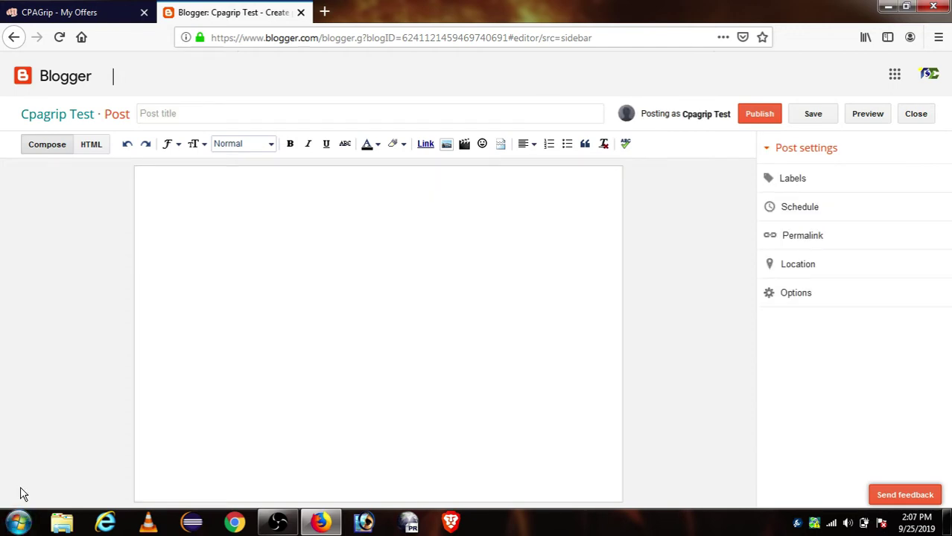
pyautogui.click(55, 6)
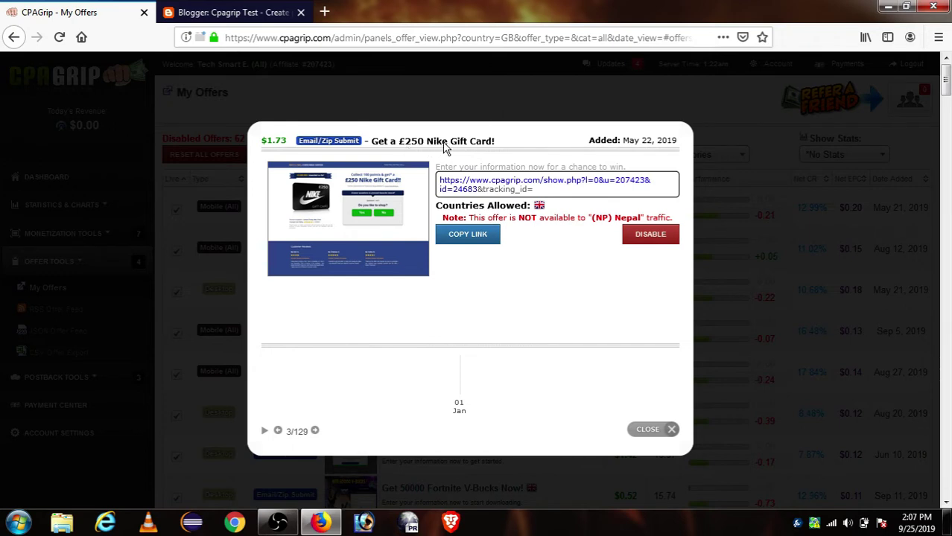
# Copy the offer title 'Get a £250 Nike Gift Card!' from CPAGrip into the post title.
pyautogui.tripleClick(374, 143)
pyautogui.click(370, 145)
pyautogui.moveTo(375, 146); pyautogui.dragTo(500, 146)
pyautogui.hotkey('ctrl', 'c')
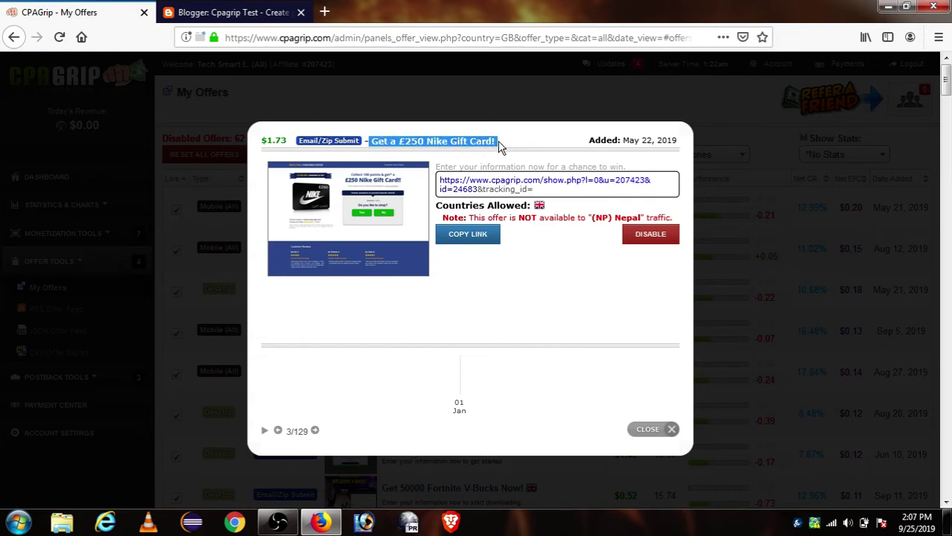
pyautogui.click(249, 14)
pyautogui.click(218, 115)
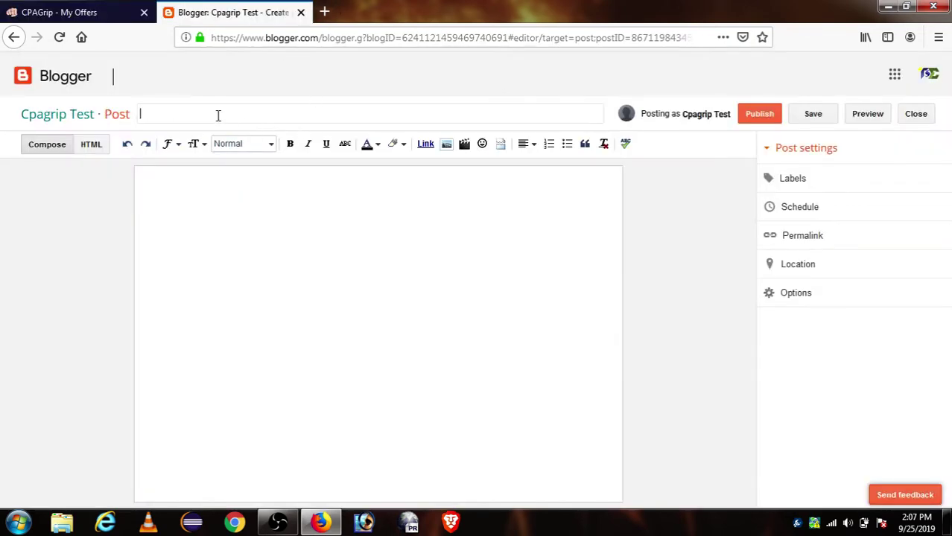
pyautogui.hotkey('ctrl', 'v')
# Paste the same title line into the post body and centre it.
pyautogui.click(297, 218)
pyautogui.hotkey('ctrl', 'v')
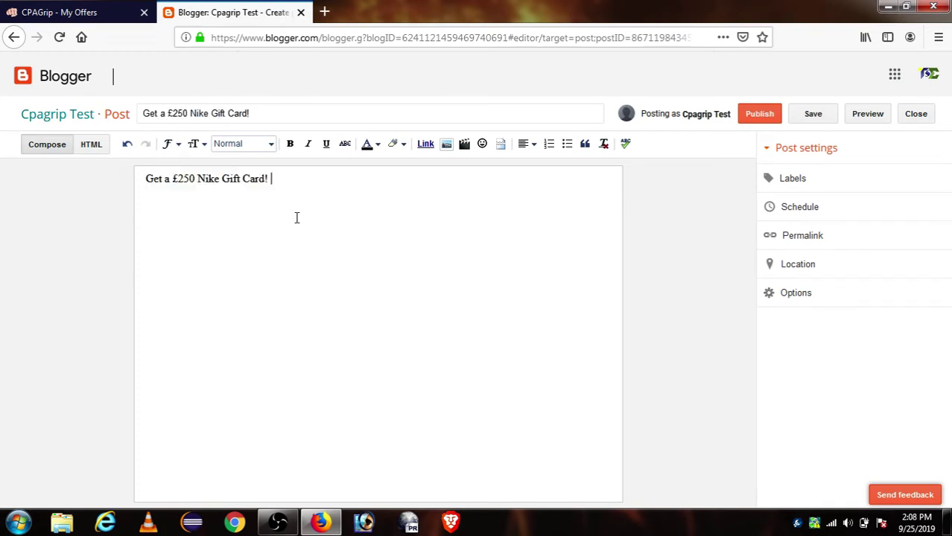
pyautogui.tripleClick(243, 177)
pyautogui.hotkey('ctrl', 'c')
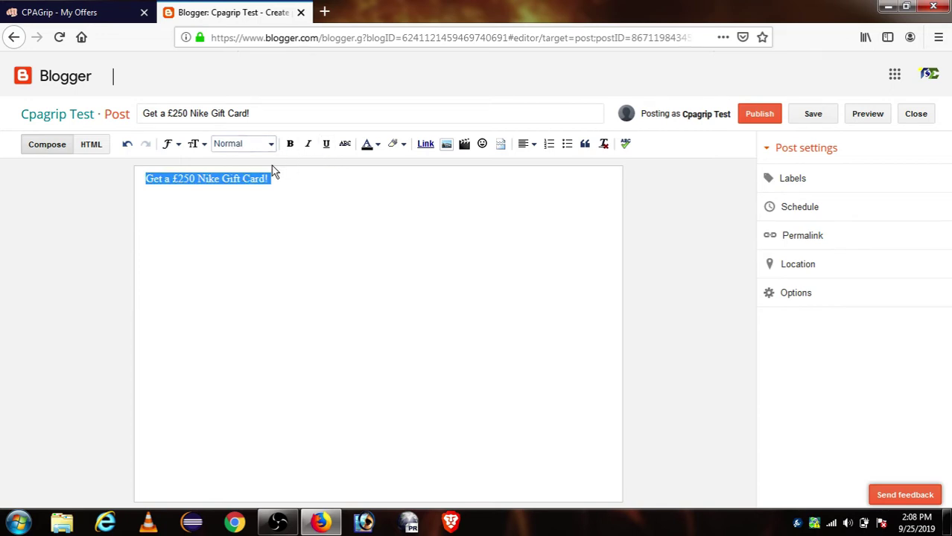
pyautogui.click(567, 147)
pyautogui.click(568, 145)
pyautogui.click(549, 146)
pyautogui.click(550, 147)
pyautogui.click(526, 146)
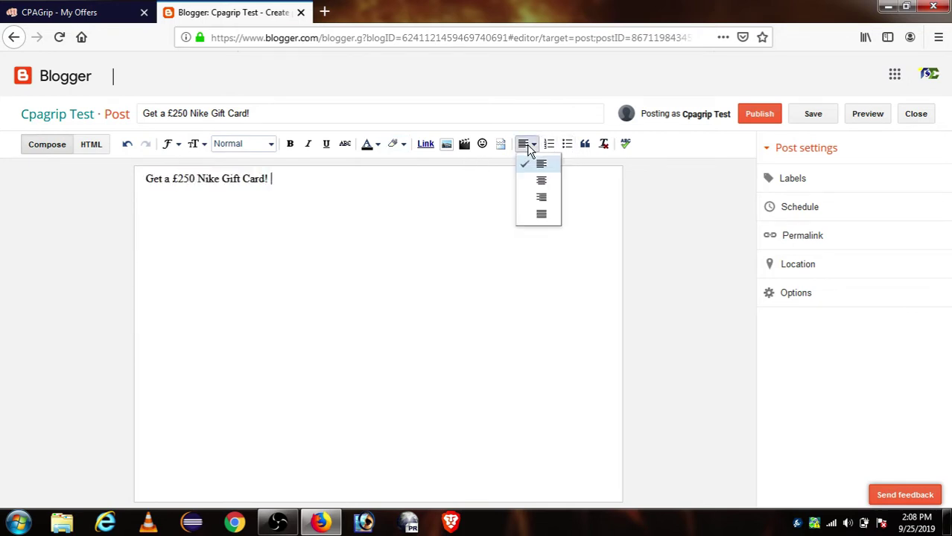
pyautogui.click(535, 182)
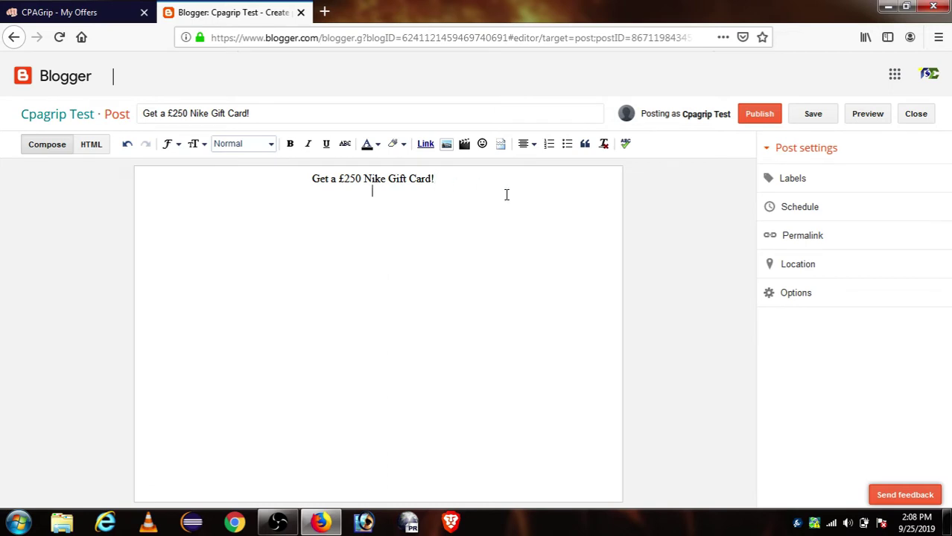
pyautogui.click(106, 11)
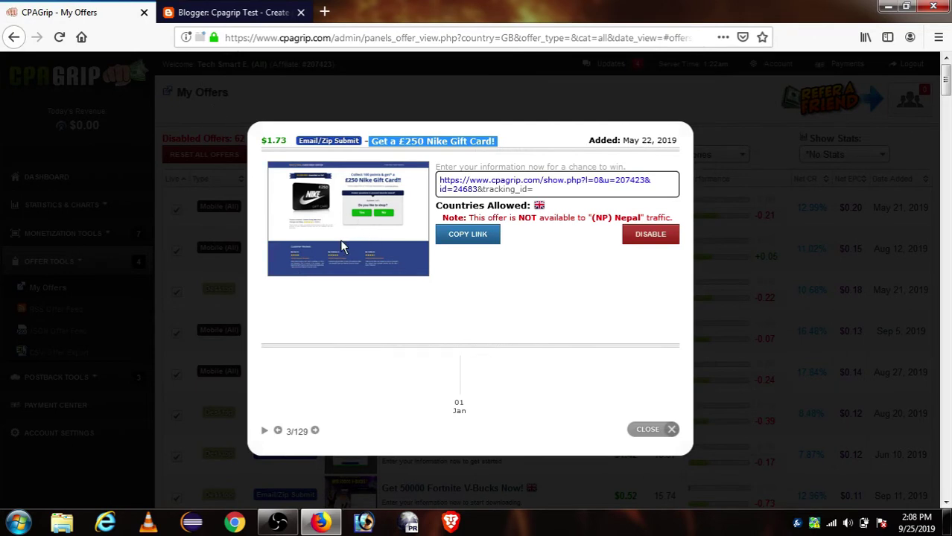
# Open google.com in a private tab and search images for 'Get a £250 Nike Gift Card!'.
pyautogui.rightClick(371, 249)
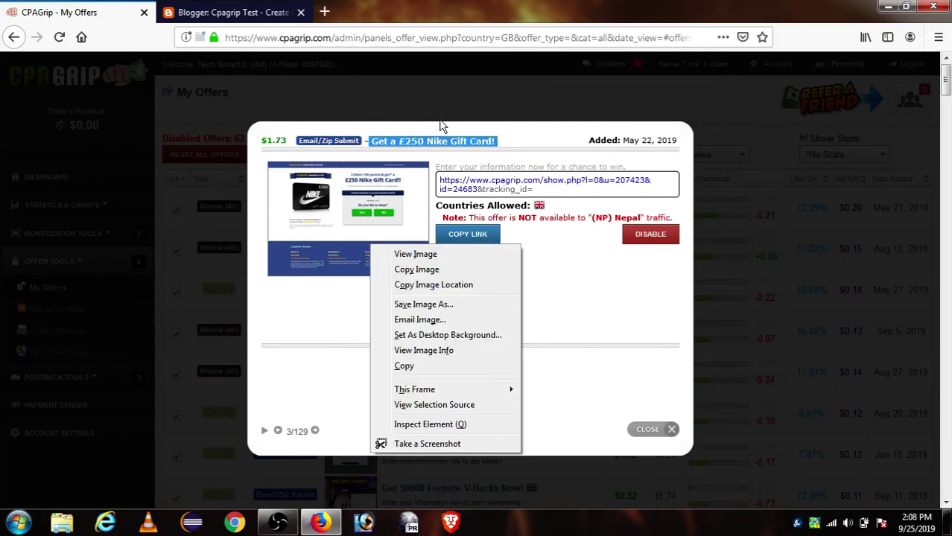
pyautogui.click(328, 13)
pyautogui.hotkey('ctrl', 'v')
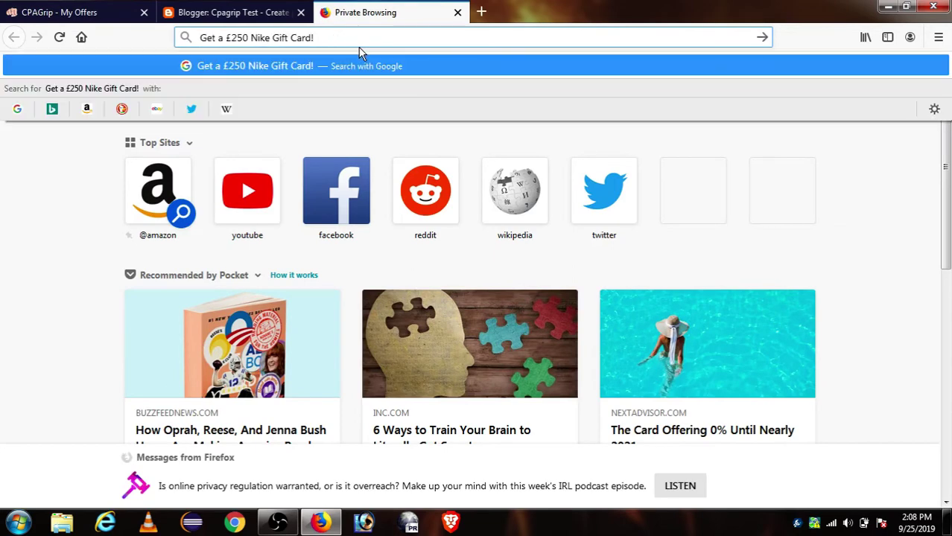
pyautogui.hotkey('ctrl', 'a')
pyautogui.hotkey('ctrl', 'c')
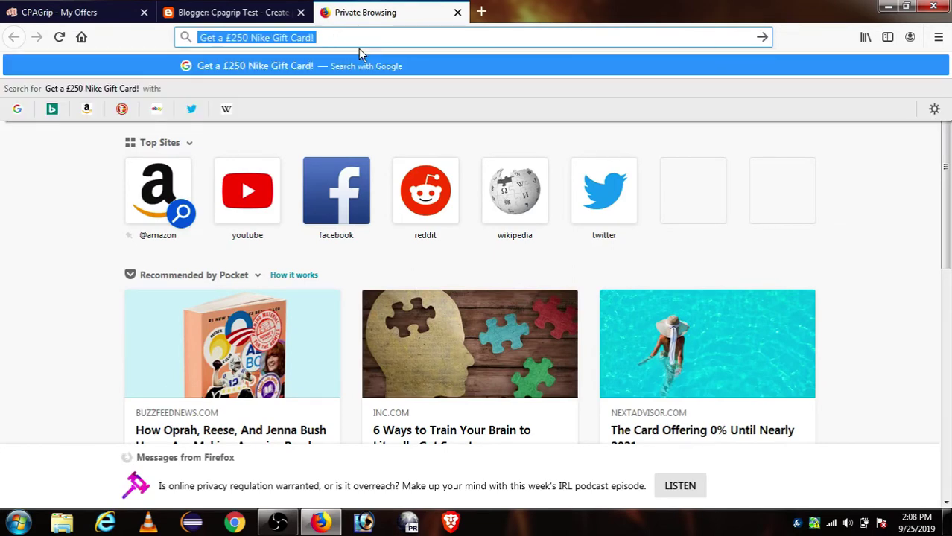
pyautogui.write('google')
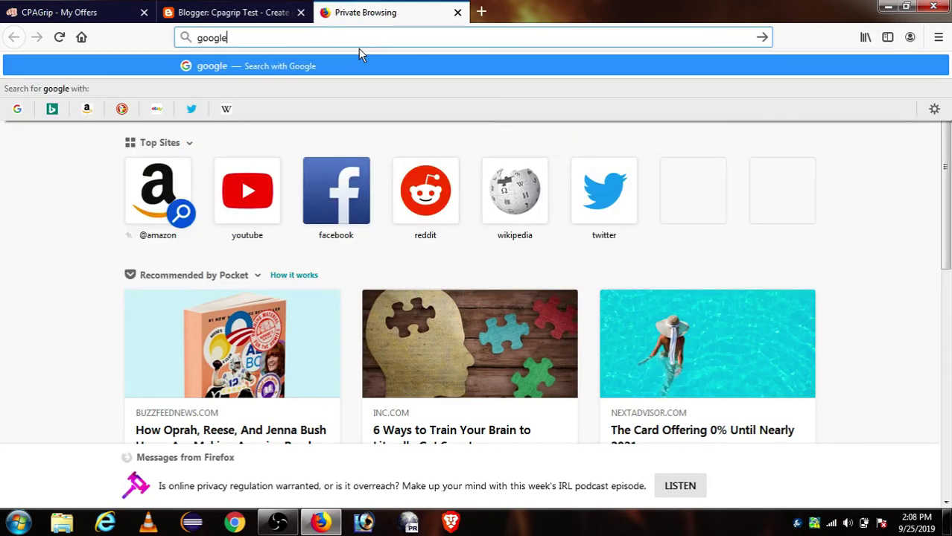
pyautogui.write('.com')
pyautogui.press('Return')
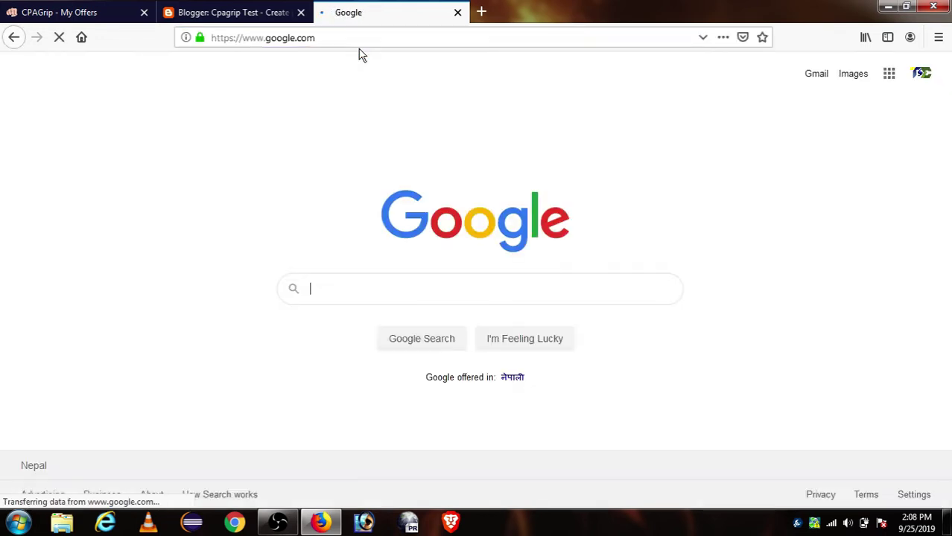
pyautogui.hotkey('ctrl', 'v')
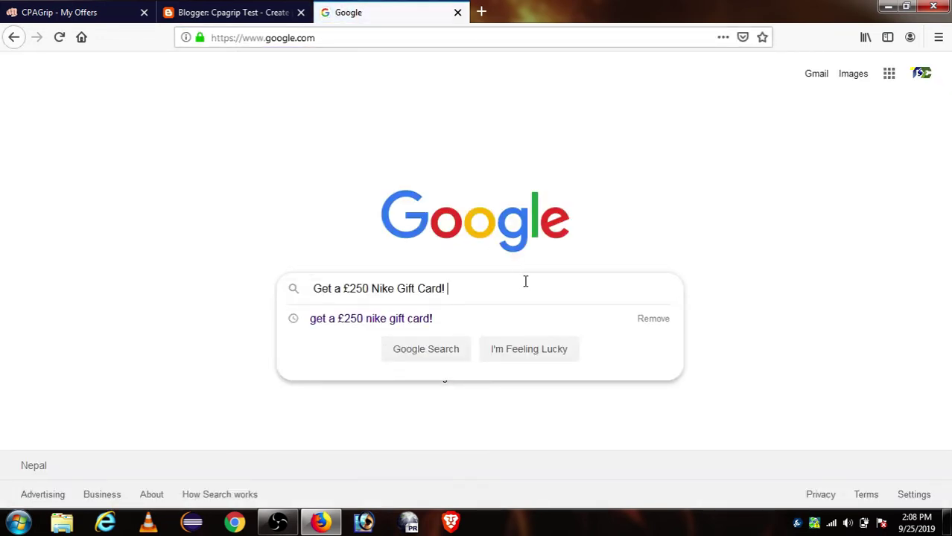
pyautogui.press('Return')
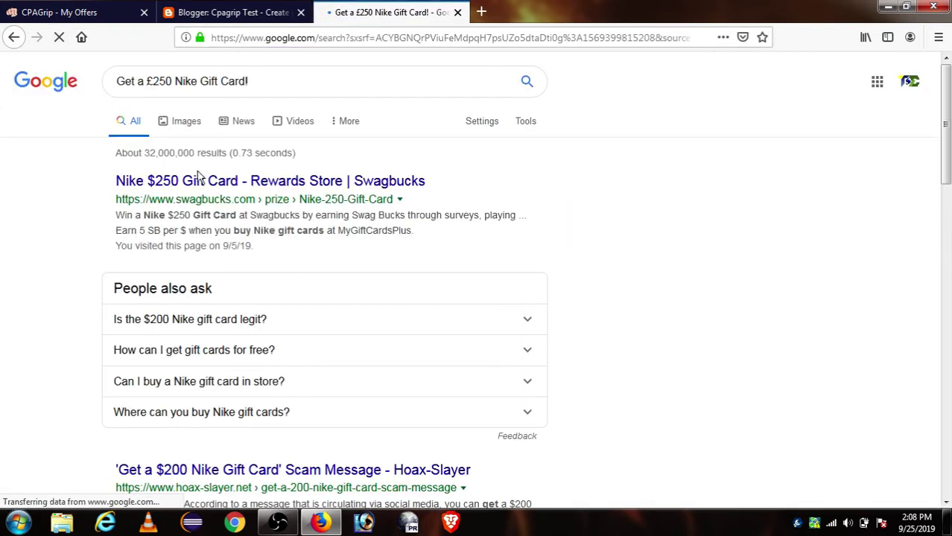
pyautogui.click(188, 125)
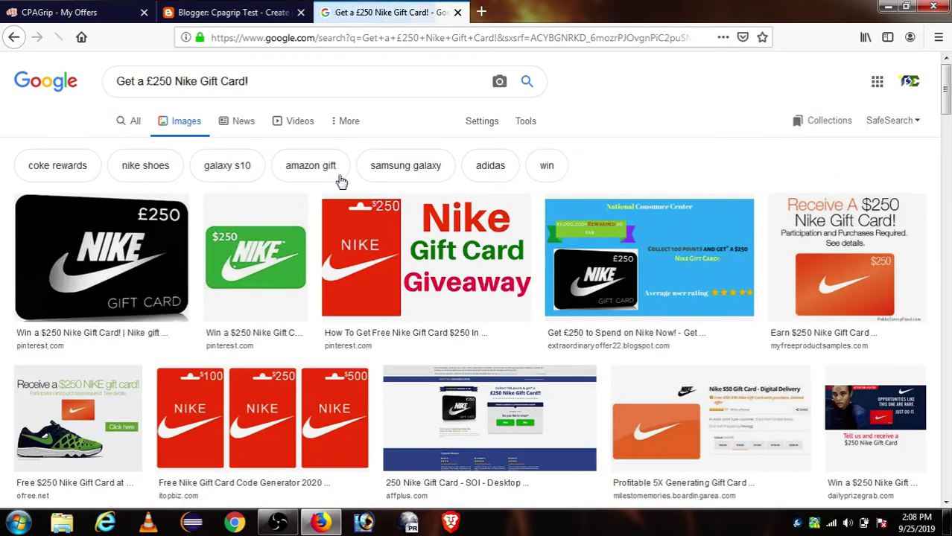
# Save the black £250 Nike gift card image from Google Images to the Desktop as 'a'.
pyautogui.click(110, 257)
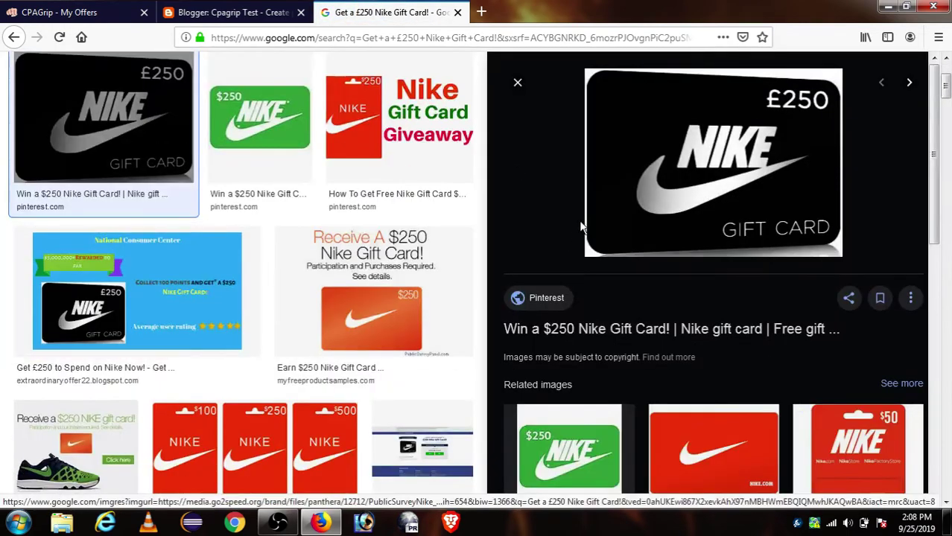
pyautogui.rightClick(601, 192)
pyautogui.click(648, 300)
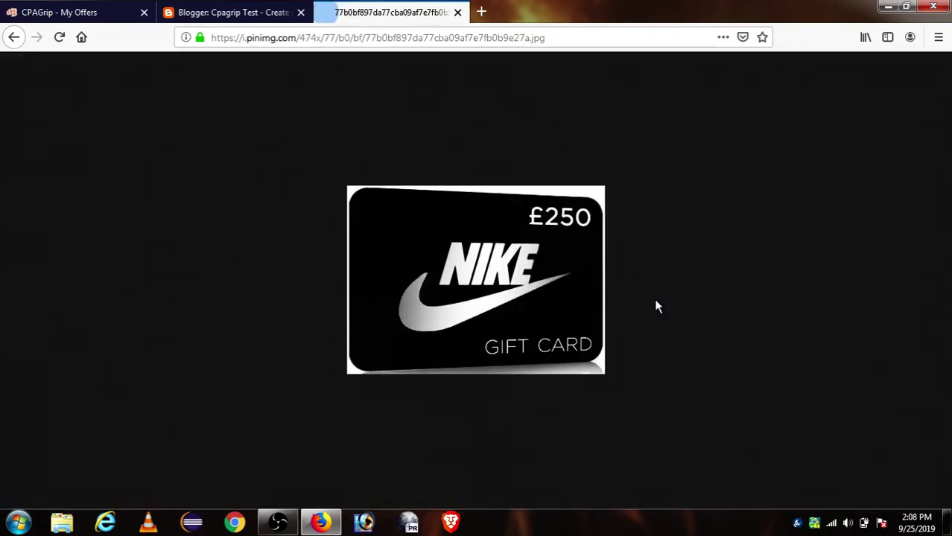
pyautogui.rightClick(531, 291)
pyautogui.click(589, 332)
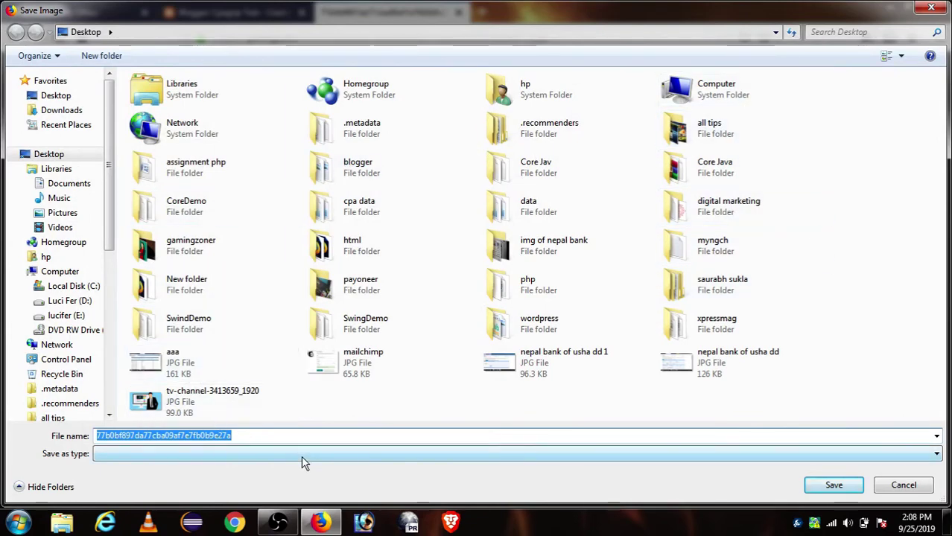
pyautogui.write('a')
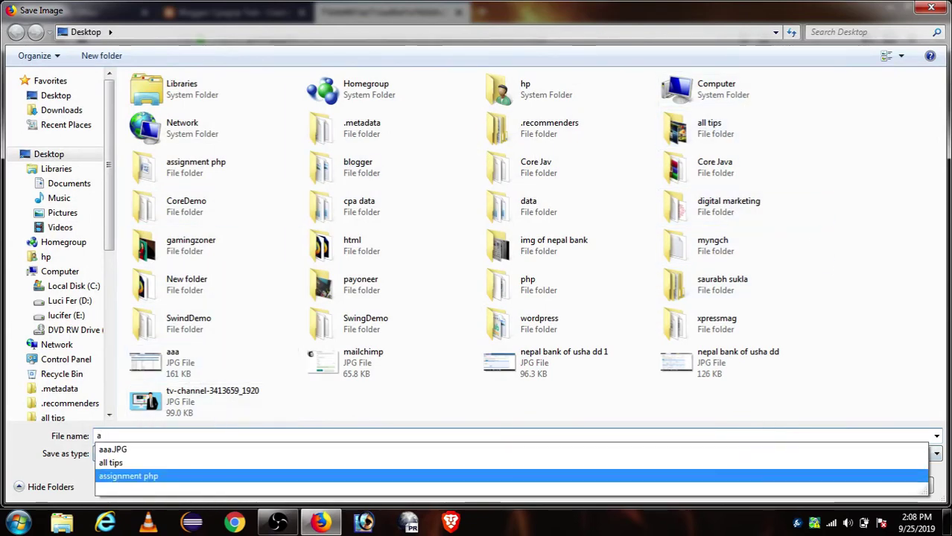
pyautogui.press('Escape')
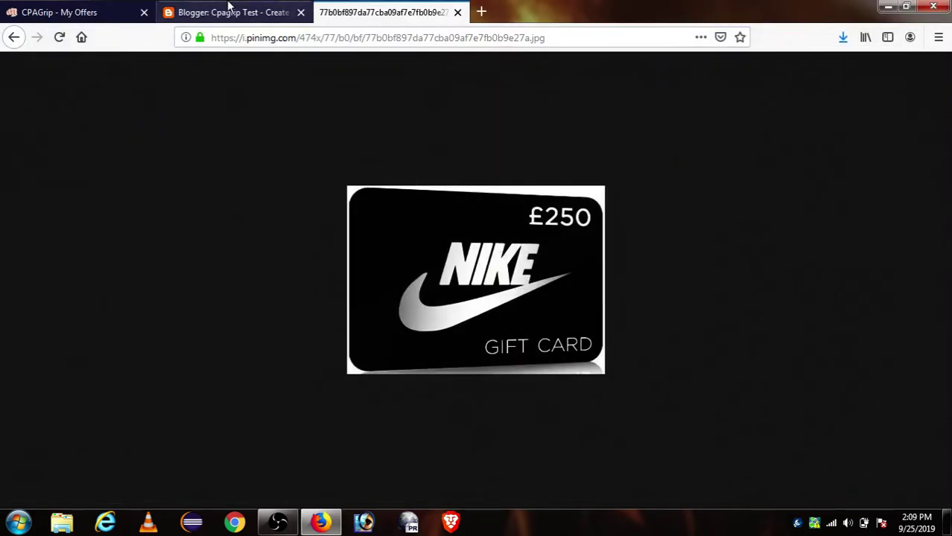
pyautogui.click(268, 12)
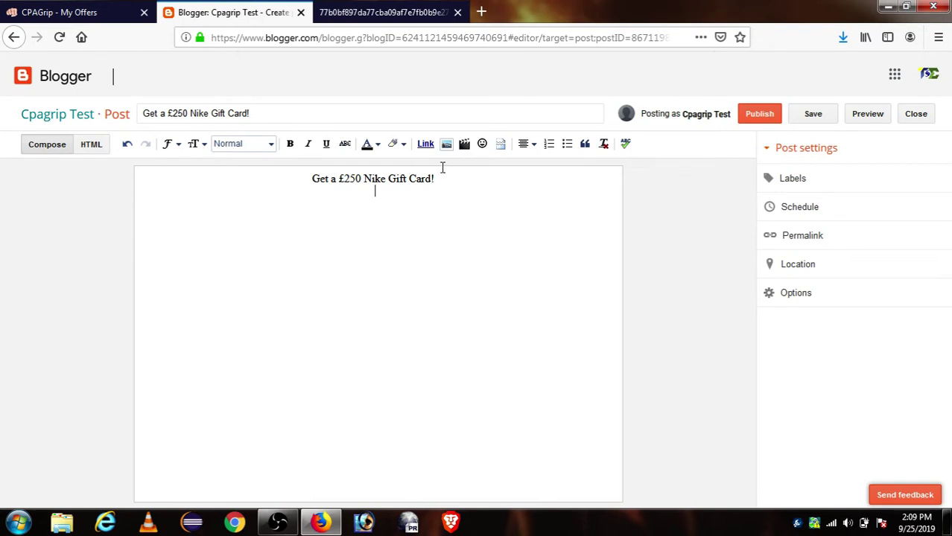
# Start inserting an image into the post and choose a file named 'a' from the computer.
pyautogui.click(446, 144)
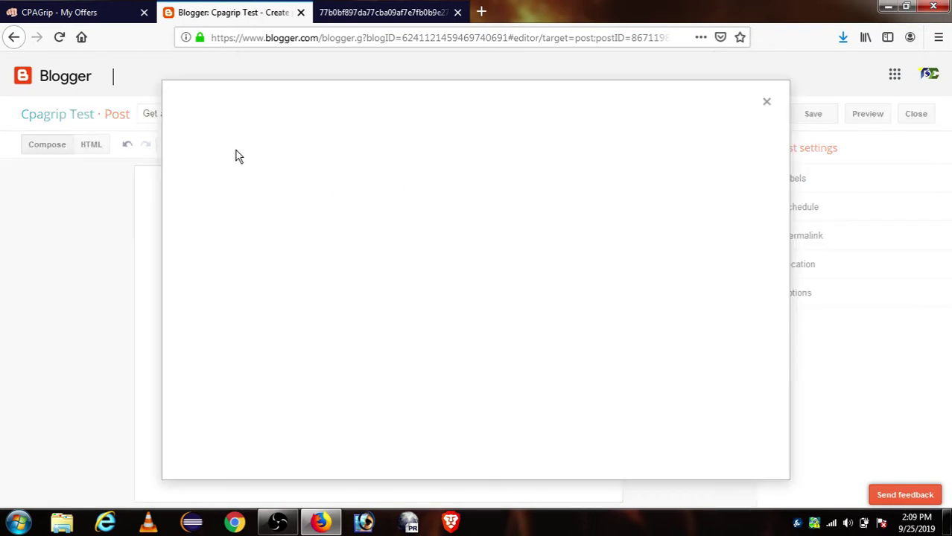
pyautogui.click(195, 187)
pyautogui.write('a')
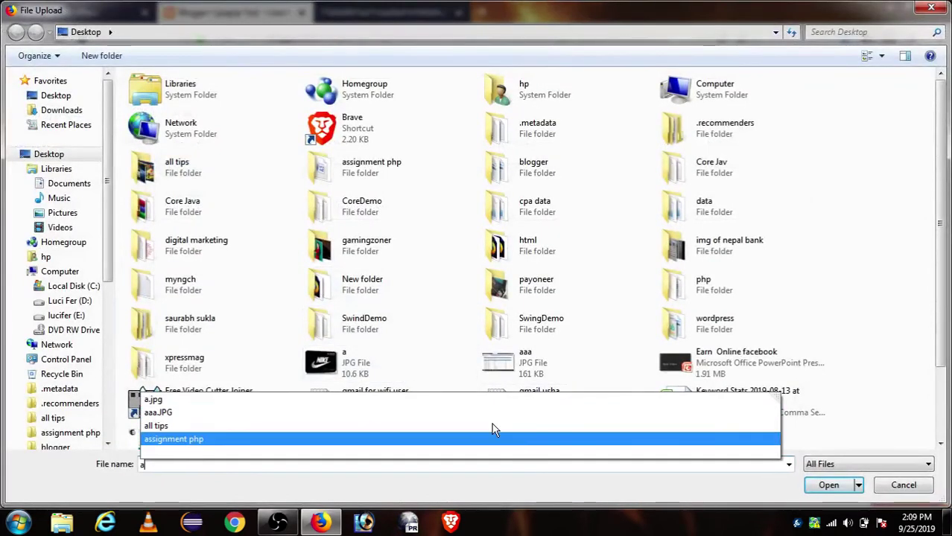
pyautogui.click(563, 409)
pyautogui.click(196, 463)
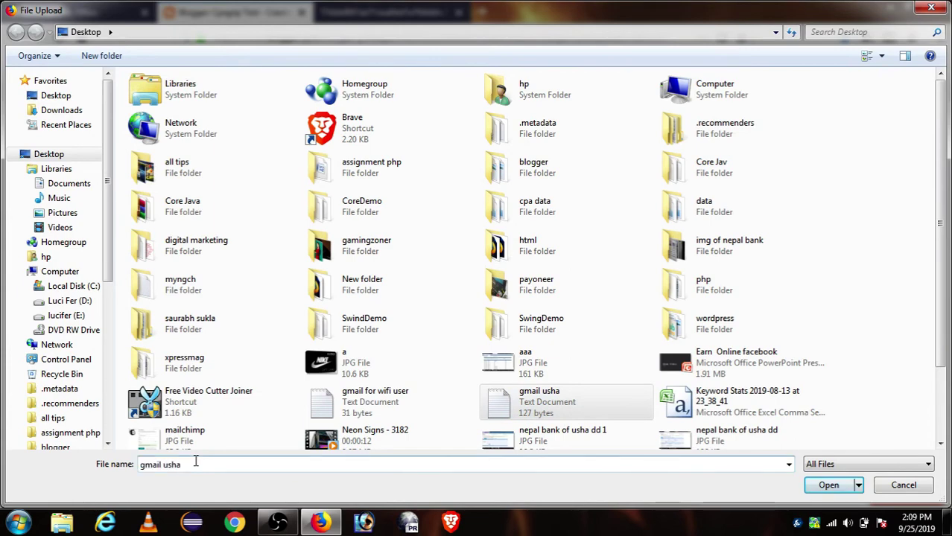
pyautogui.hotkey('ctrl', 'a')
pyautogui.write('a')
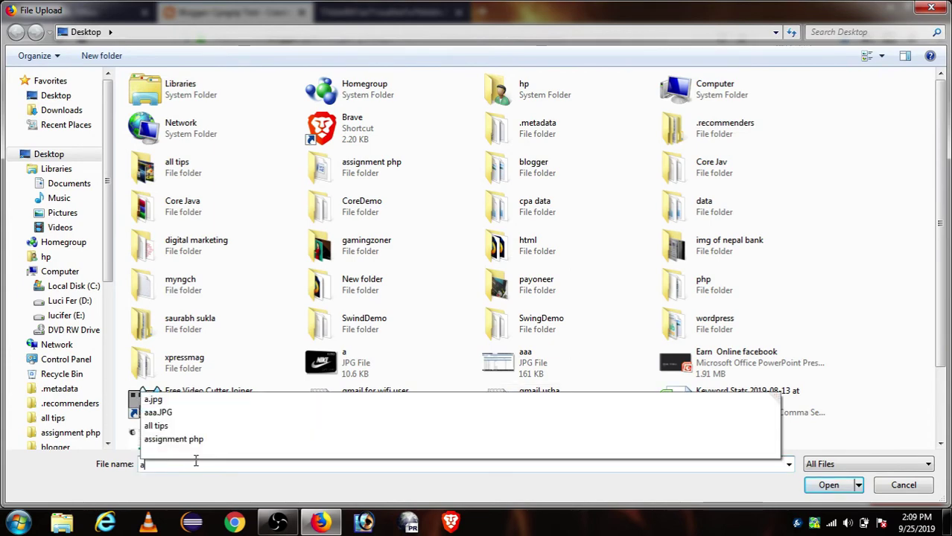
pyautogui.click(181, 403)
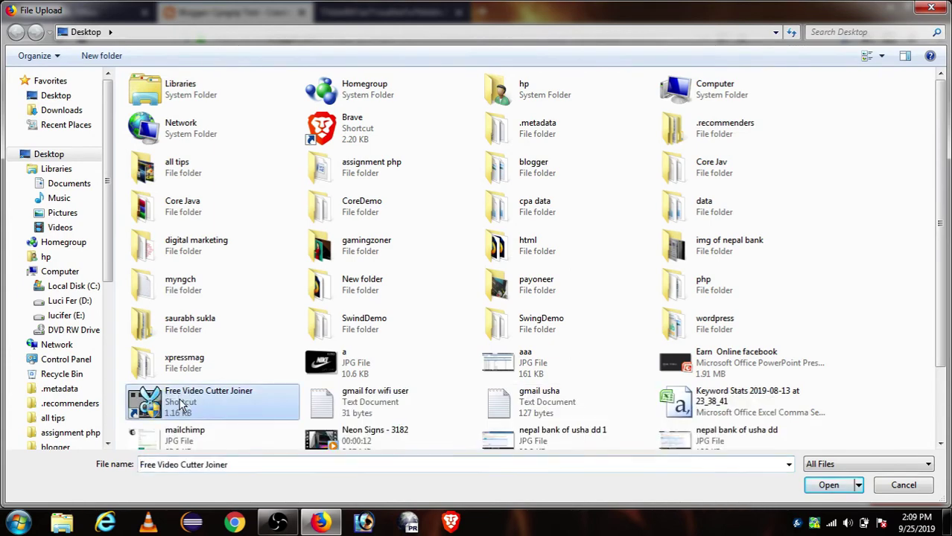
# Select a.jpg as the file name and upload it to the post.
pyautogui.doubleClick(206, 463)
pyautogui.click(206, 463)
pyautogui.doubleClick(206, 463)
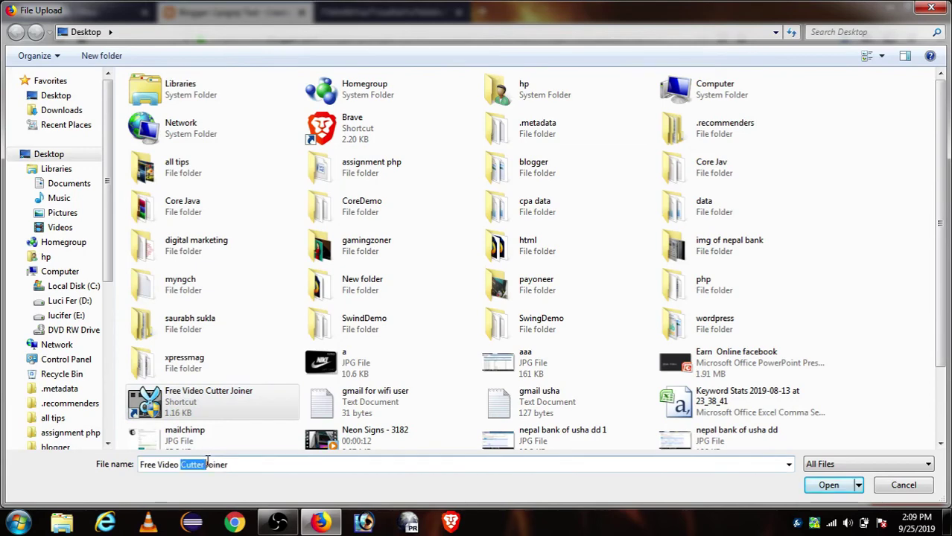
pyautogui.hotkey('ctrl', 'a')
pyautogui.write('a')
pyautogui.press('Down')
pyautogui.press('Down')
pyautogui.press('Down')
pyautogui.press('Down')
pyautogui.press('Up')
pyautogui.press('Up')
pyautogui.press('Up')
pyautogui.press('Escape')
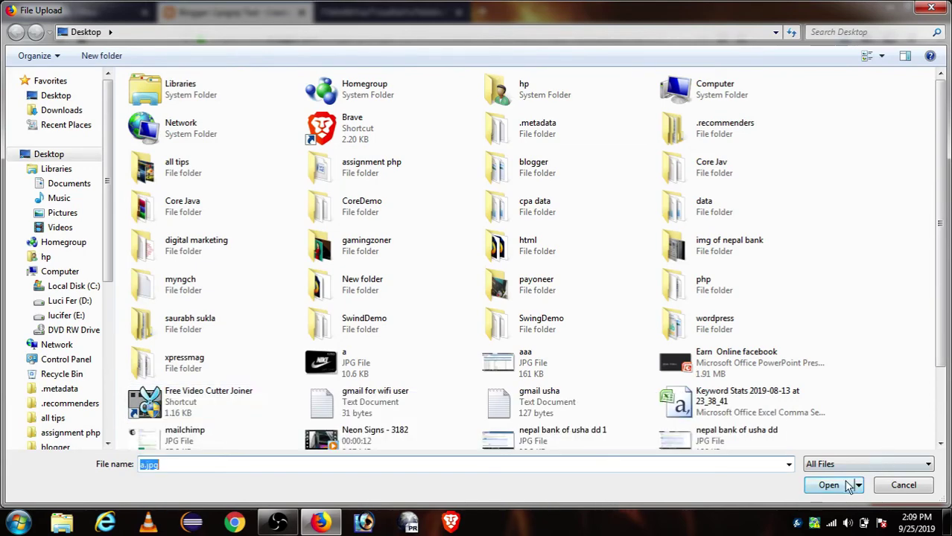
pyautogui.click(849, 486)
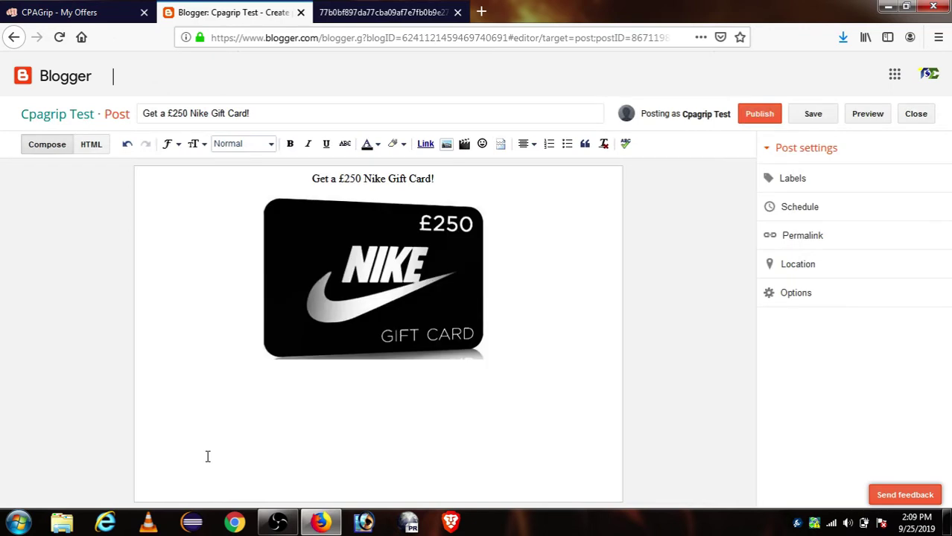
# Below the Nike card image, add a left-aligned line with the offer title and 'then click this link'.
pyautogui.click(411, 280)
pyautogui.click(319, 421)
pyautogui.moveTo(473, 319); pyautogui.dragTo(511, 318)
pyautogui.click(510, 335)
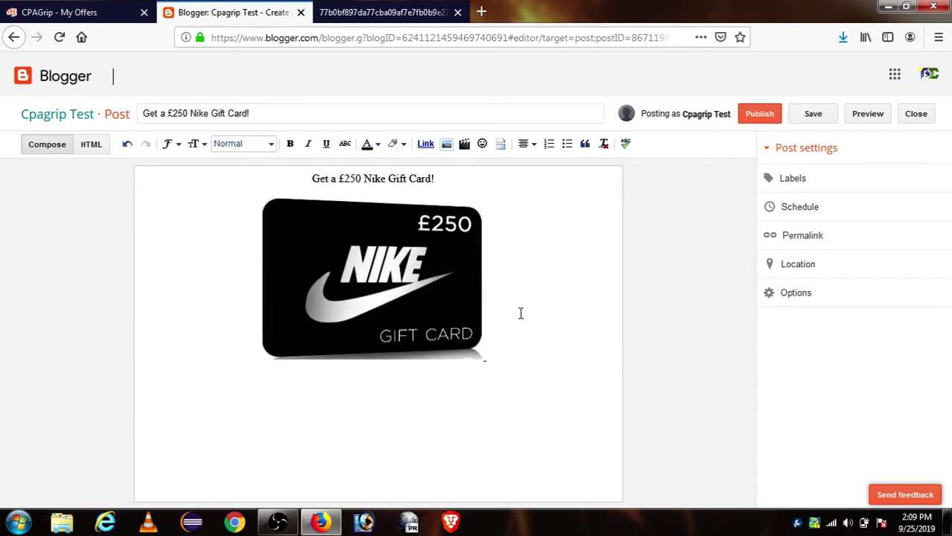
pyautogui.click(525, 144)
pyautogui.click(526, 163)
pyautogui.write('Get a £250 Nike Gift Card!')
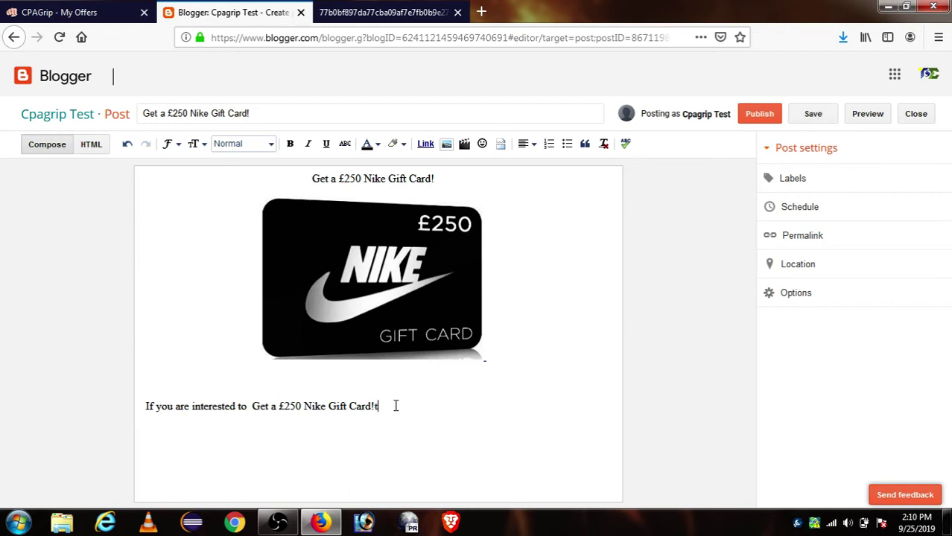
pyautogui.write('then click this link')
# Copy the £250 Nike offer's tracking link from CPAGrip's offer dialog.
pyautogui.click(139, 18)
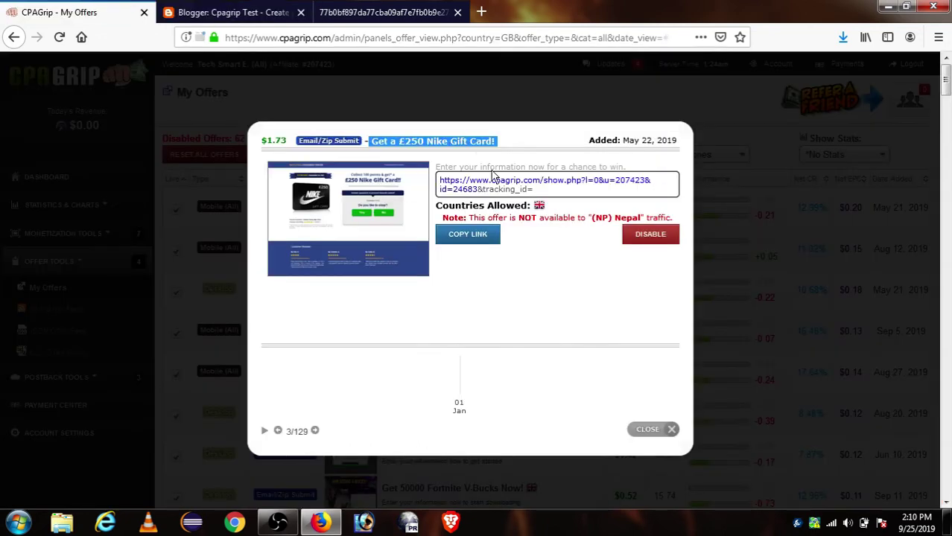
pyautogui.click(386, 146)
pyautogui.click(477, 237)
pyautogui.click(477, 233)
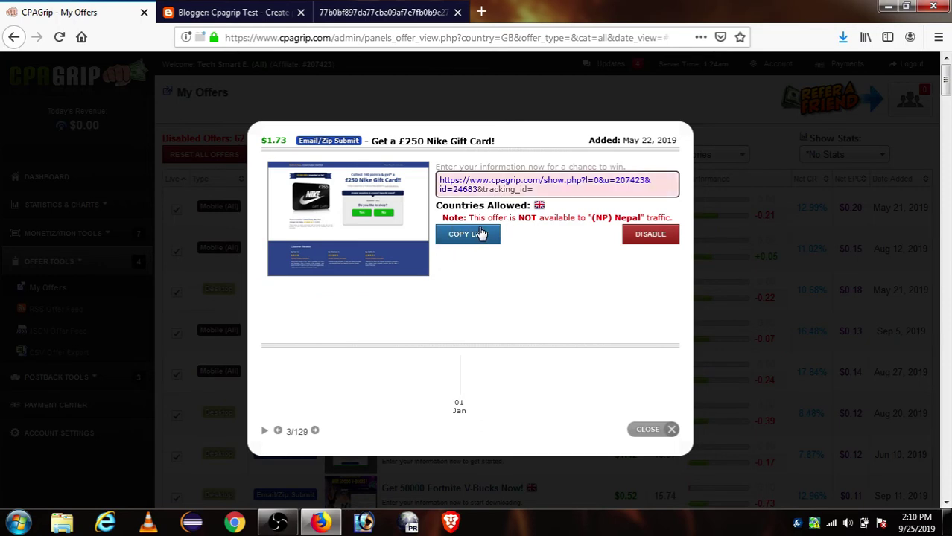
pyautogui.click(477, 237)
pyautogui.click(383, 12)
# Paste the CPAGrip tracking link below the sentence, make it a hyperlink, and publish the post.
pyautogui.click(248, 8)
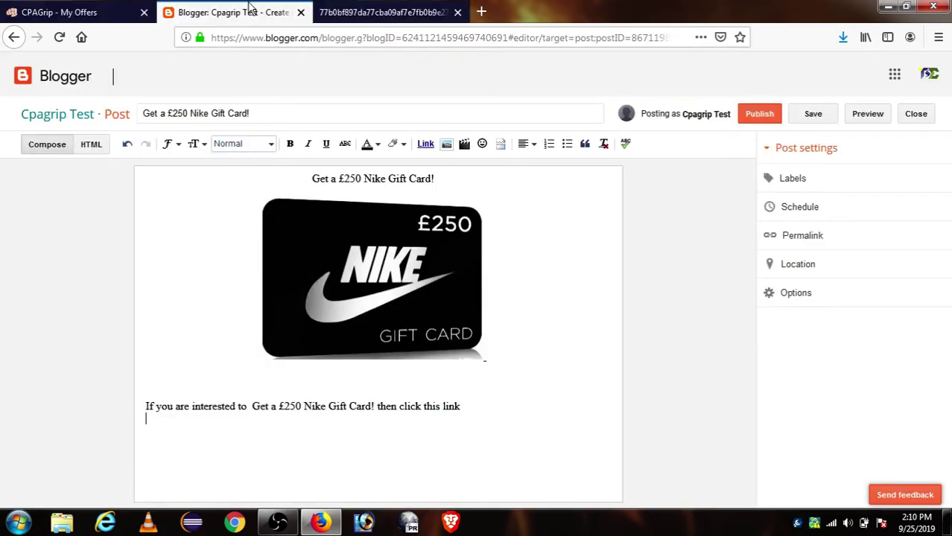
pyautogui.write('https://www.cpagrip.com/show.php?l=0&u=207423&id=24683')
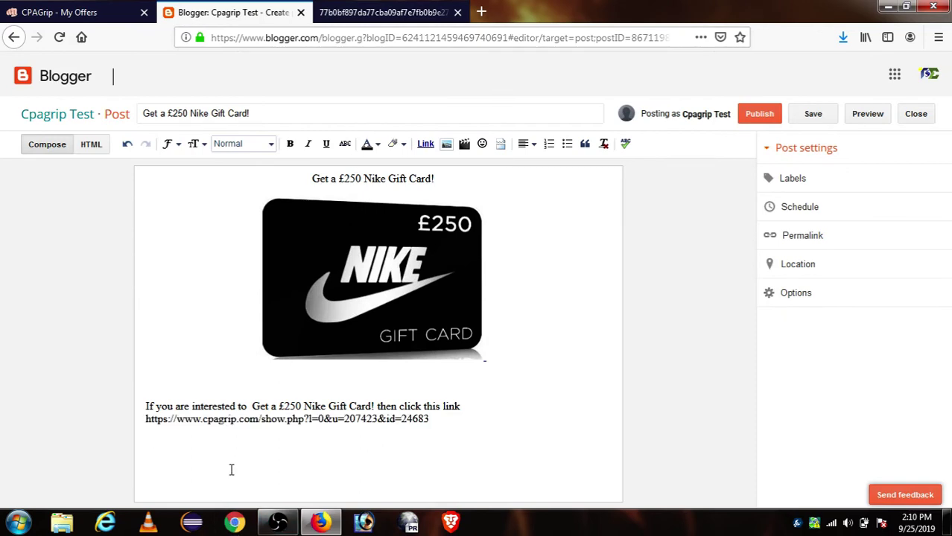
pyautogui.tripleClick(293, 420)
pyautogui.click(292, 441)
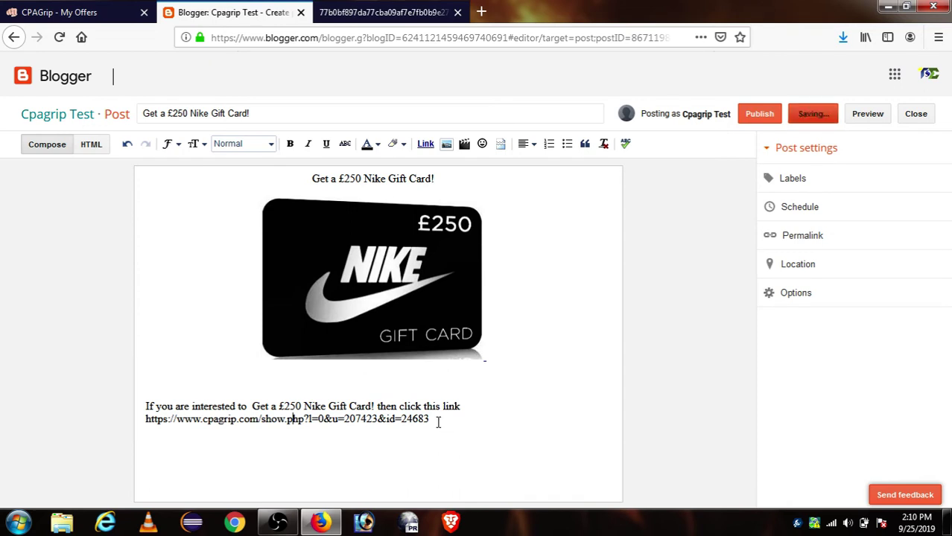
pyautogui.moveTo(433, 421); pyautogui.dragTo(145, 420)
pyautogui.click(437, 419)
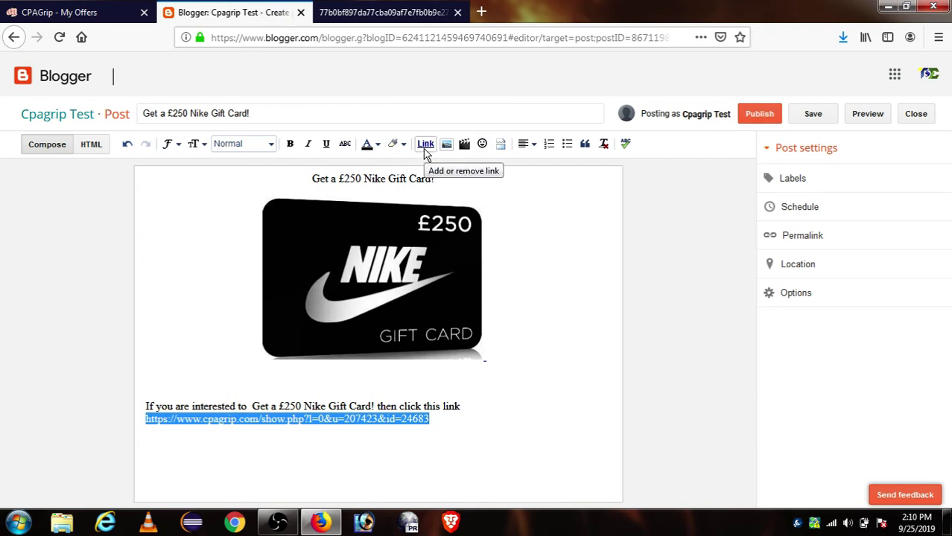
pyautogui.click(425, 144)
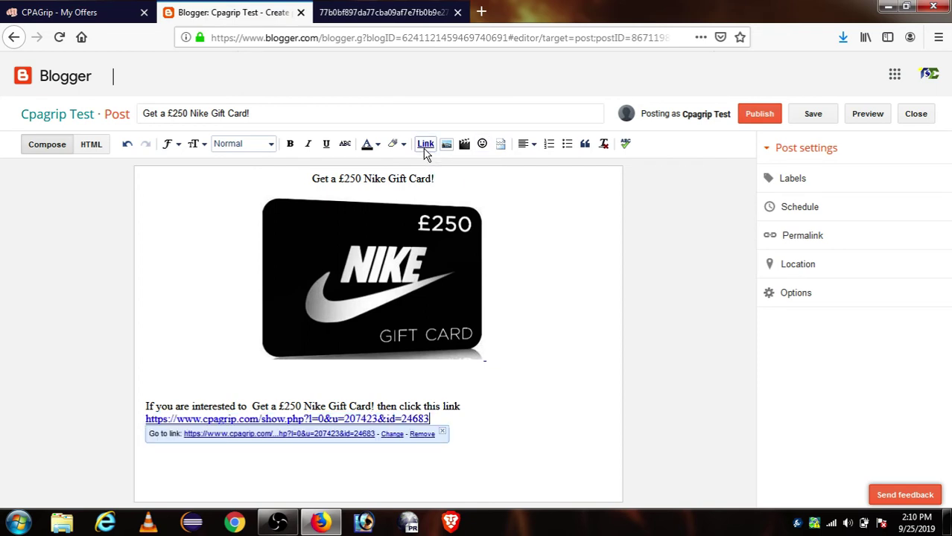
pyautogui.click(338, 406)
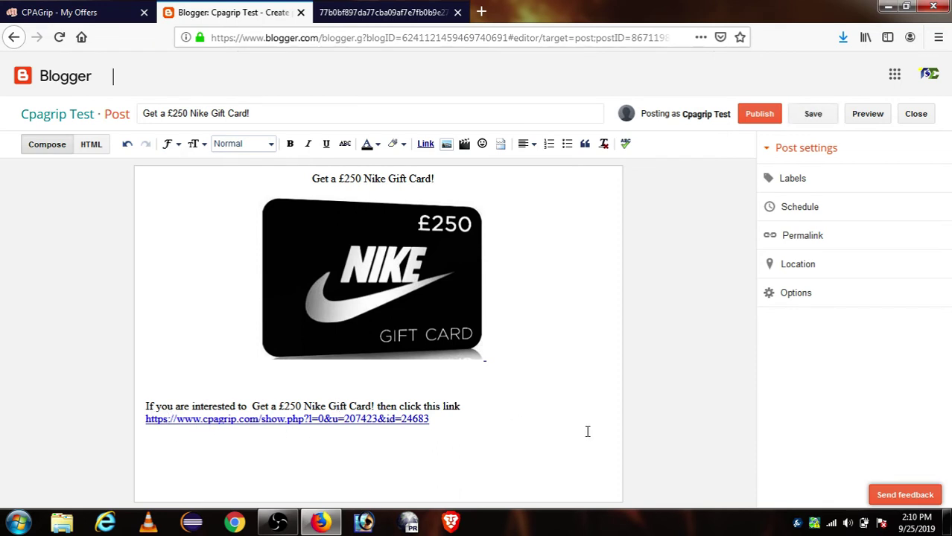
pyautogui.click(770, 119)
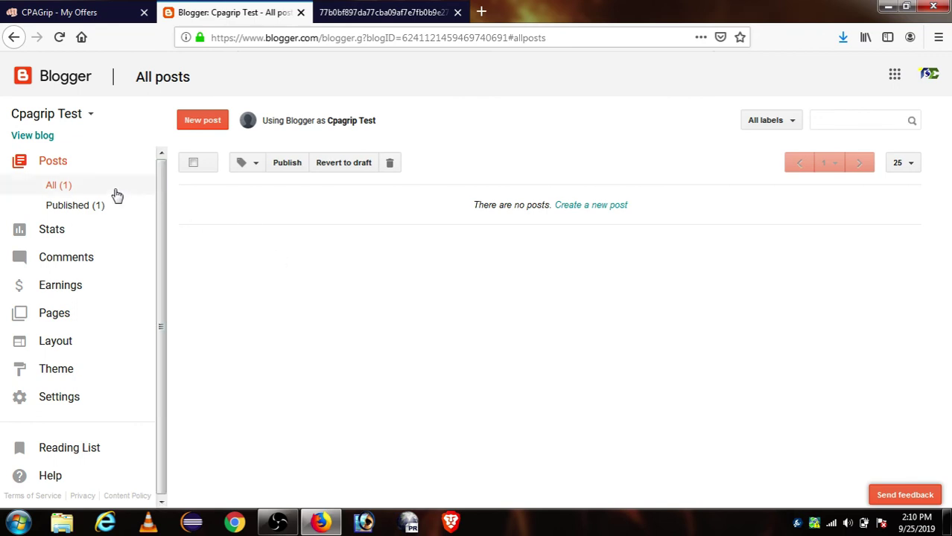
# Open the published Nike post on the live blog and scroll through it.
pyautogui.click(49, 202)
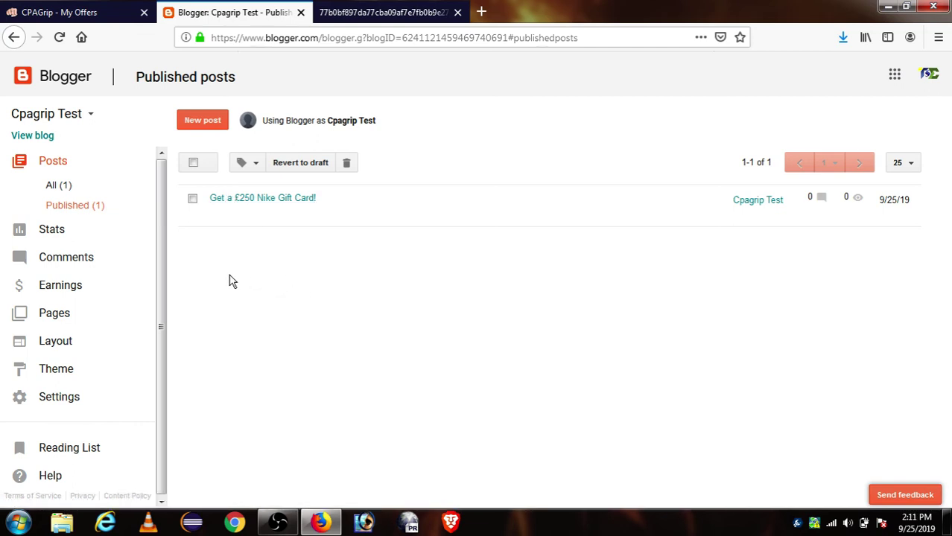
pyautogui.click(44, 139)
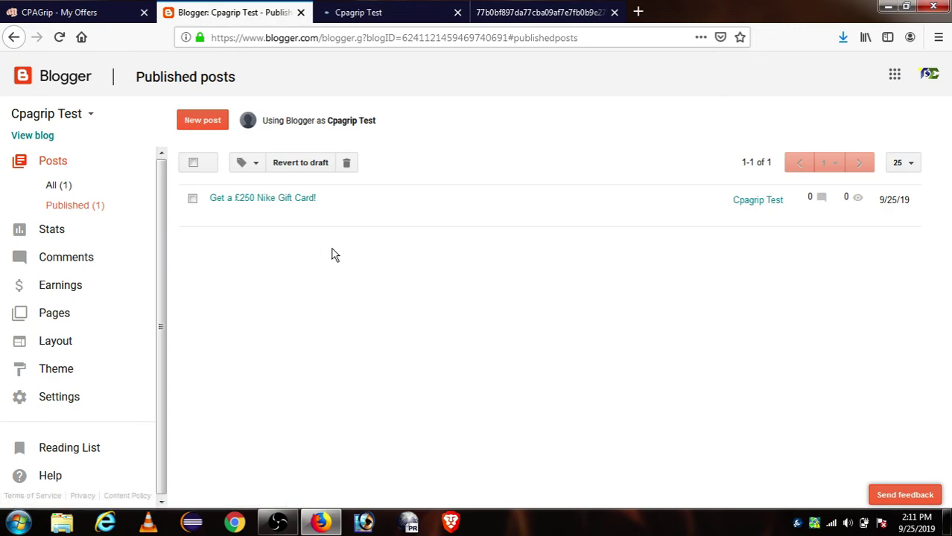
pyautogui.click(384, 12)
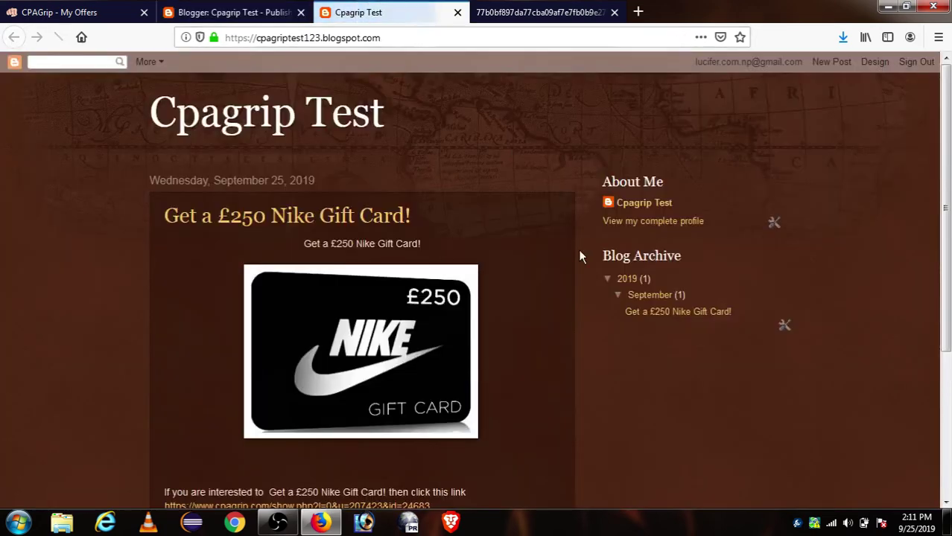
pyautogui.scroll(-5, 417, 183)
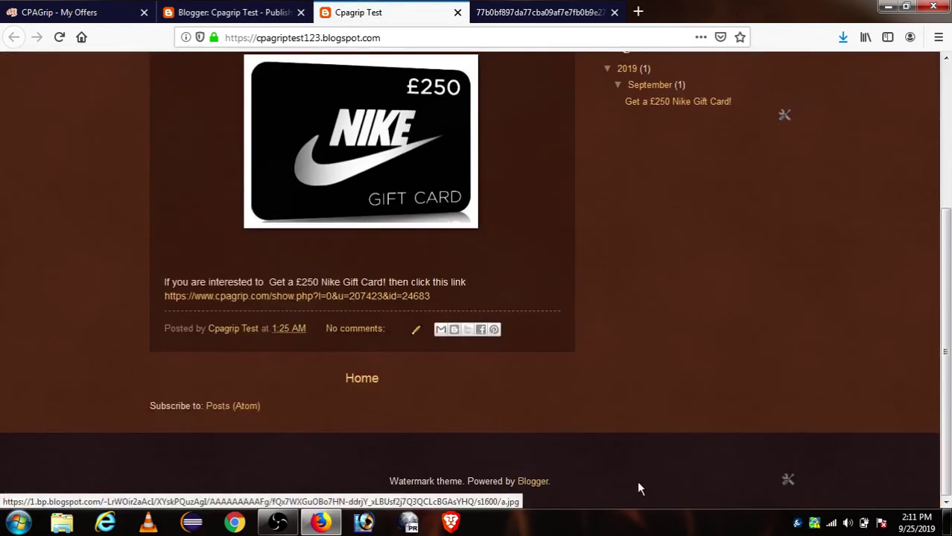
pyautogui.scroll(3, 562, 347)
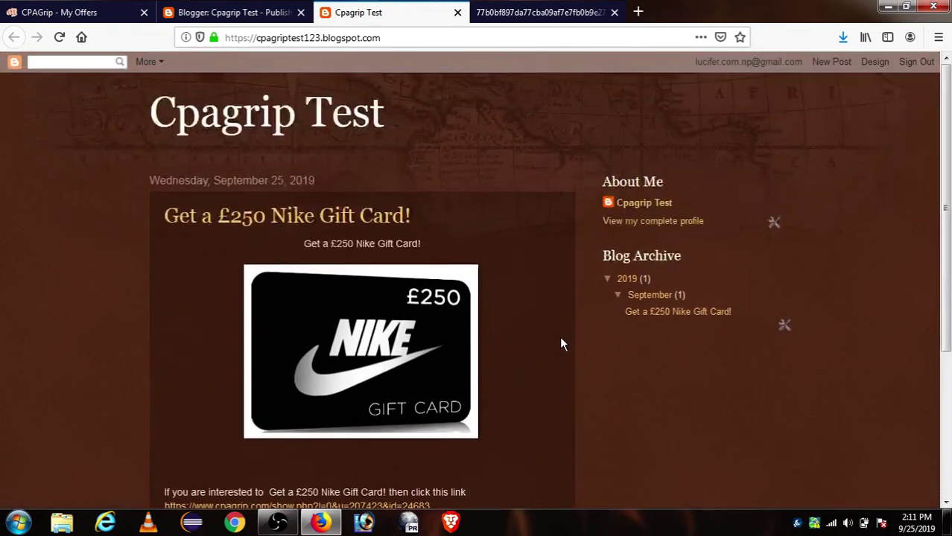
pyautogui.scroll(-2, 948, 234)
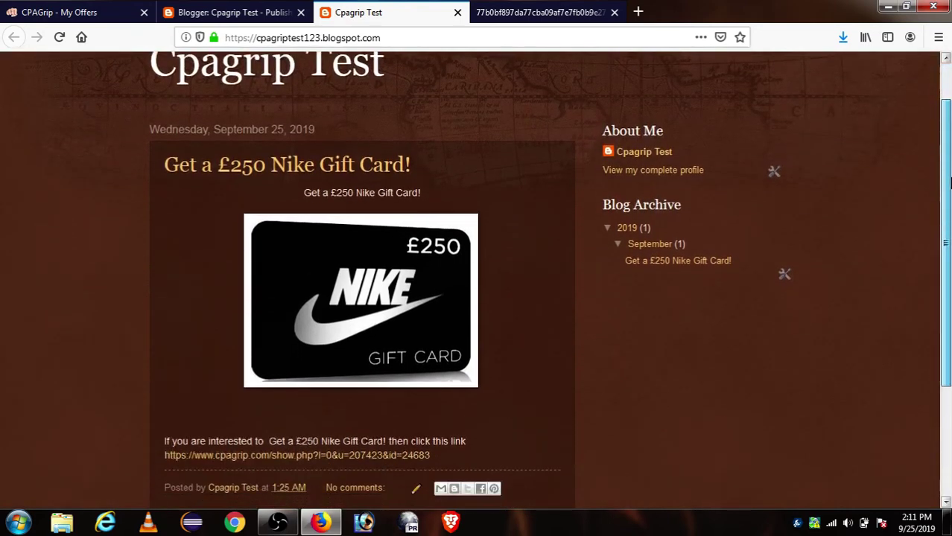
pyautogui.scroll(-2, 947, 233)
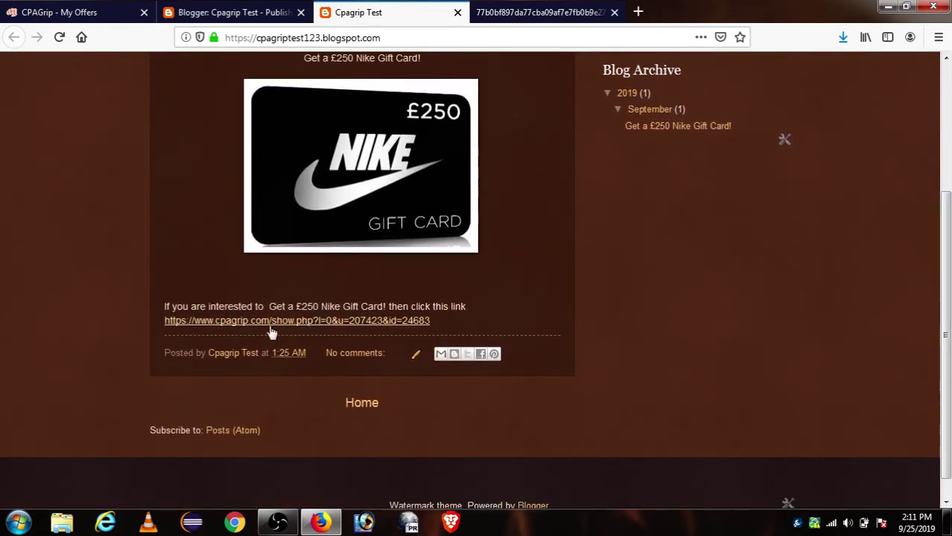
# Test the post's offer link, return to the post, and close the Blogger and blog tabs.
pyautogui.click(380, 322)
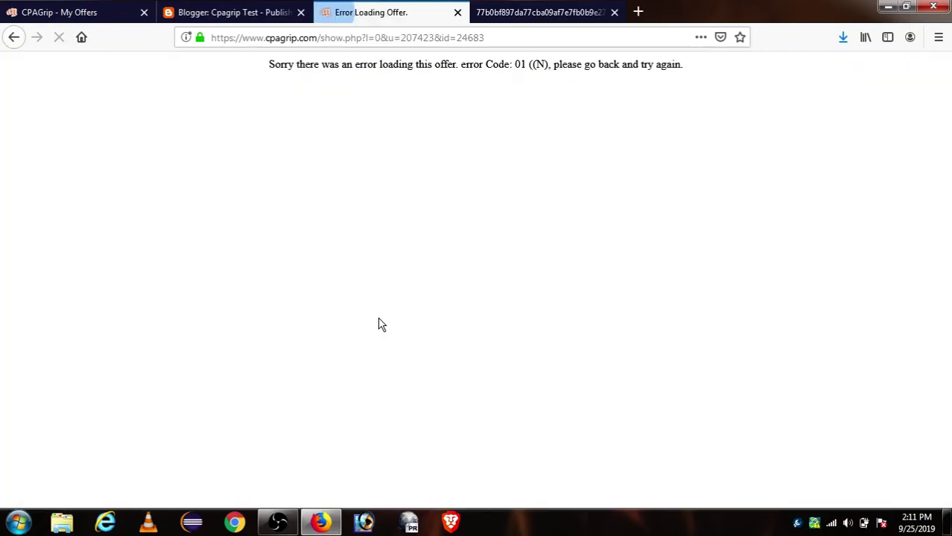
pyautogui.click(18, 36)
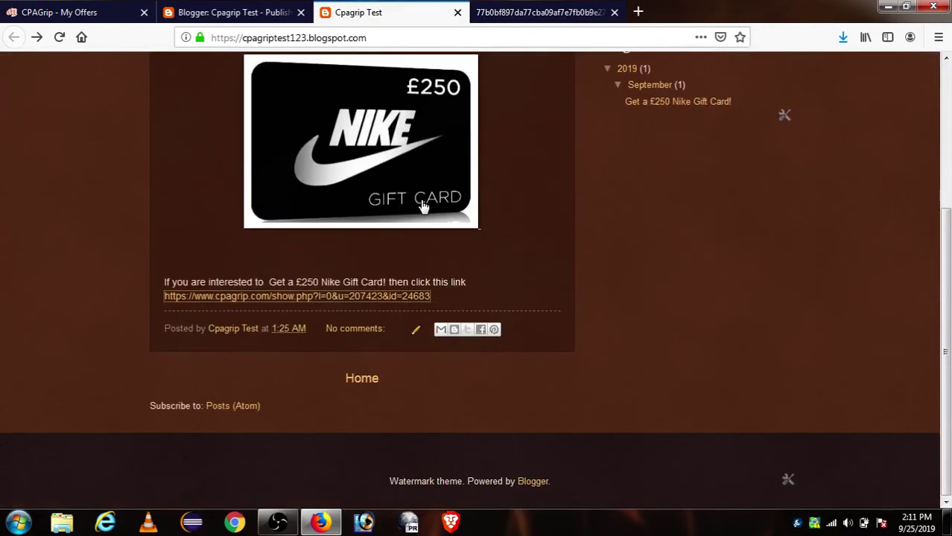
pyautogui.click(216, 9)
pyautogui.click(341, 6)
pyautogui.click(300, 12)
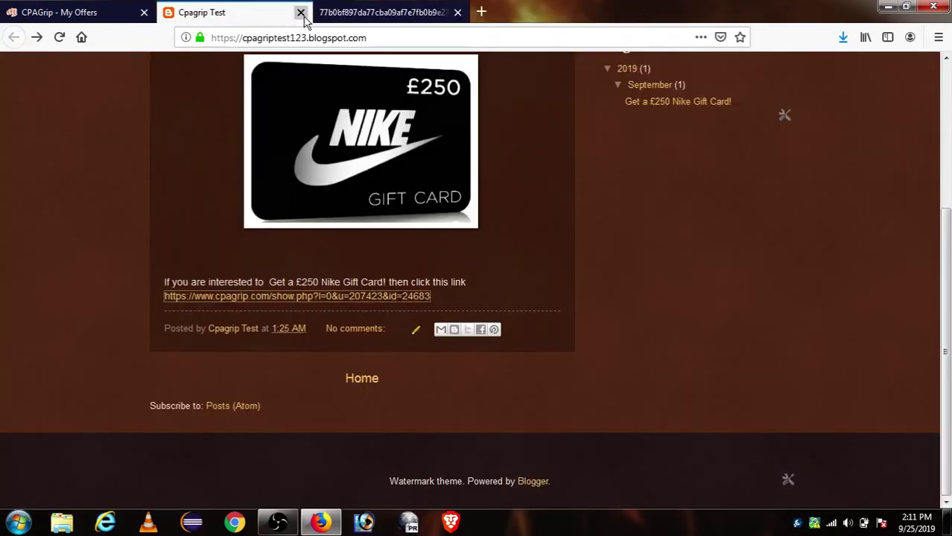
pyautogui.click(300, 12)
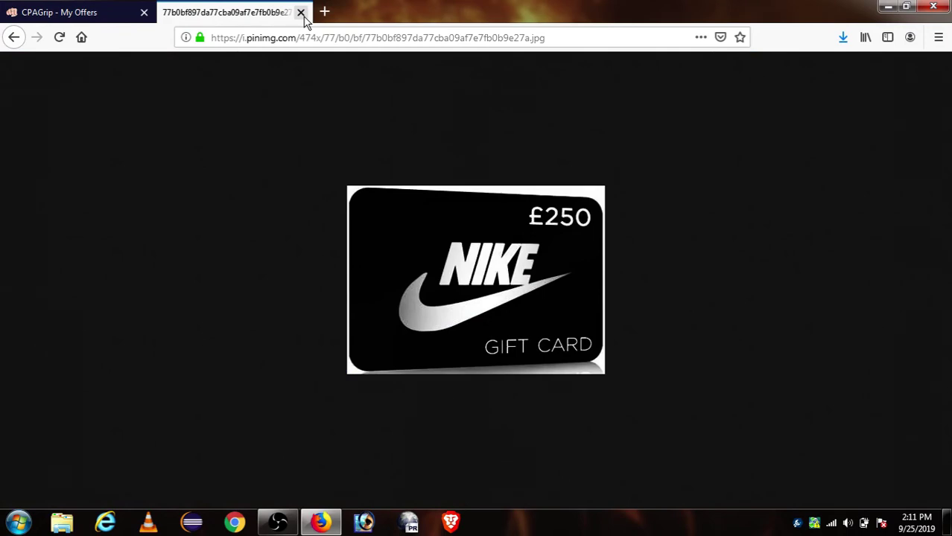
# Close the image tab and the Nike offer details, then scroll through the UK offers list.
pyautogui.click(300, 12)
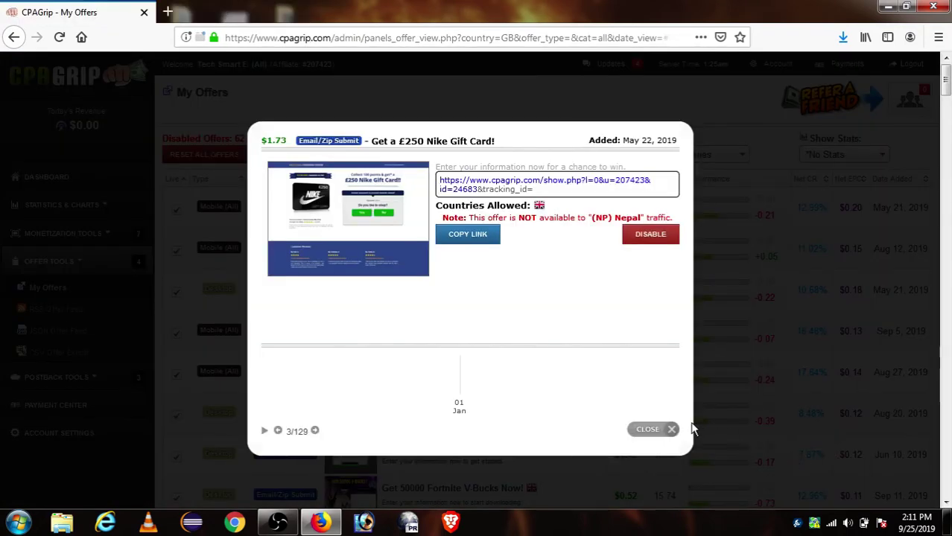
pyautogui.click(669, 430)
pyautogui.scroll(-15, 447, 337)
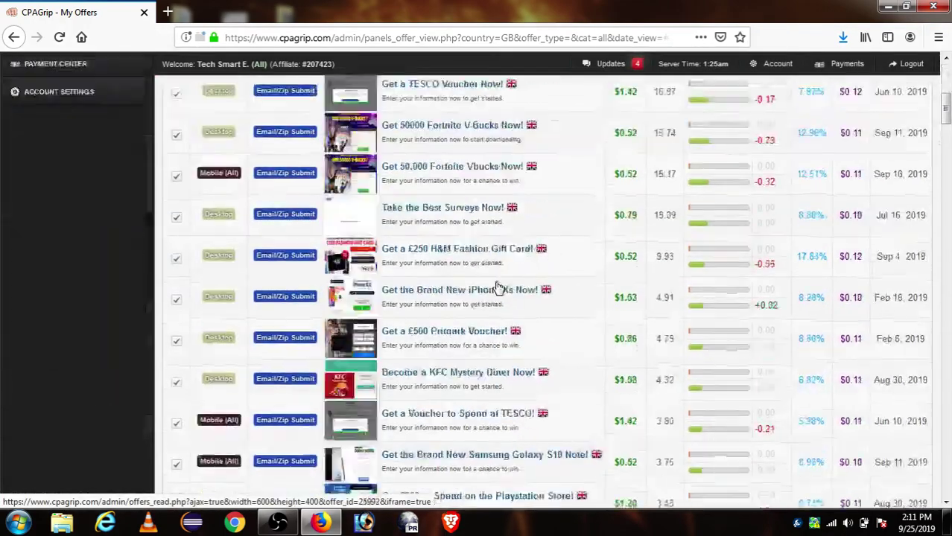
pyautogui.scroll(-5, 499, 289)
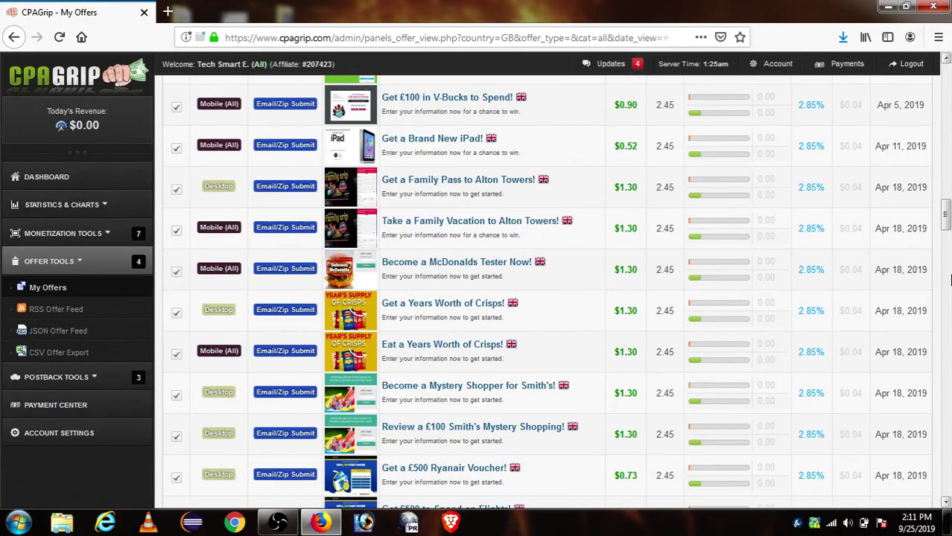
pyautogui.scroll(-5, 950, 226)
pyautogui.scroll(20, 950, 225)
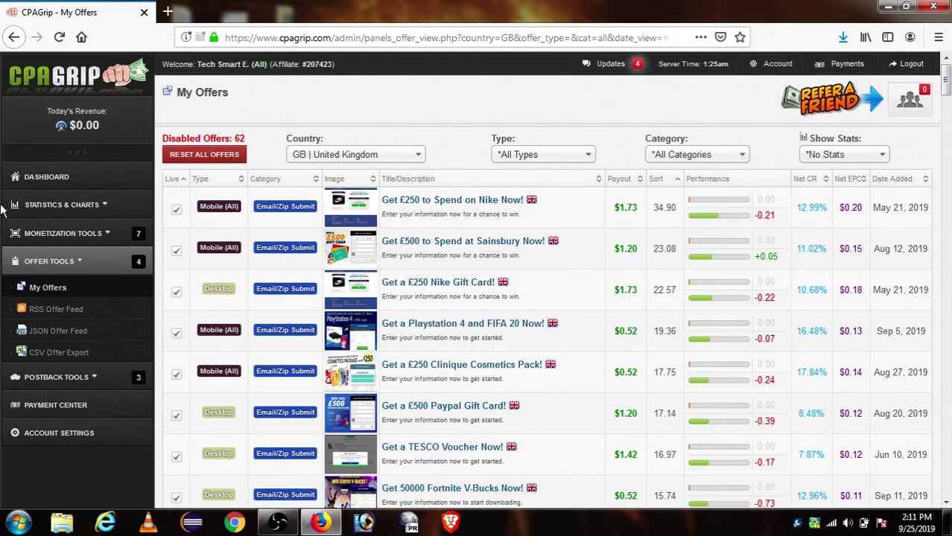
pyautogui.click(47, 260)
pyautogui.scroll(-15, 578, 257)
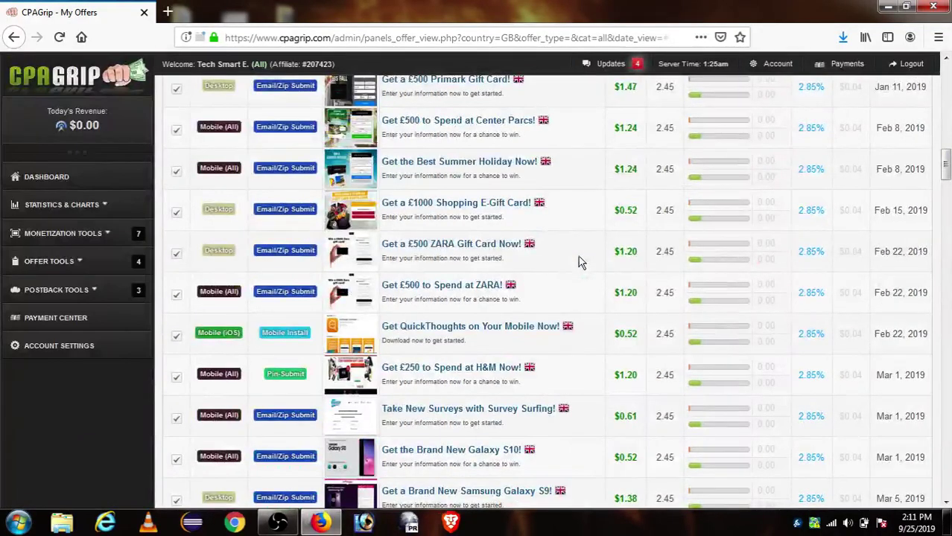
pyautogui.scroll(-12, 578, 255)
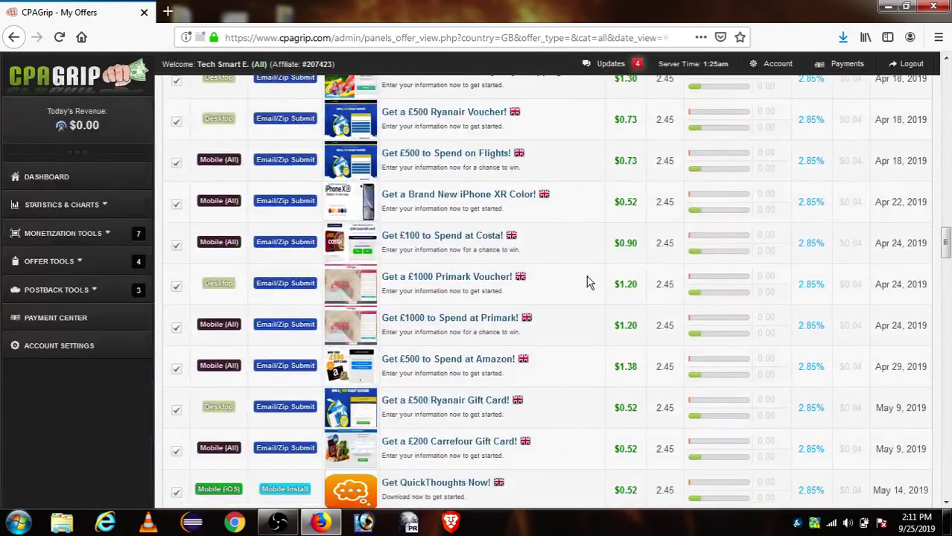